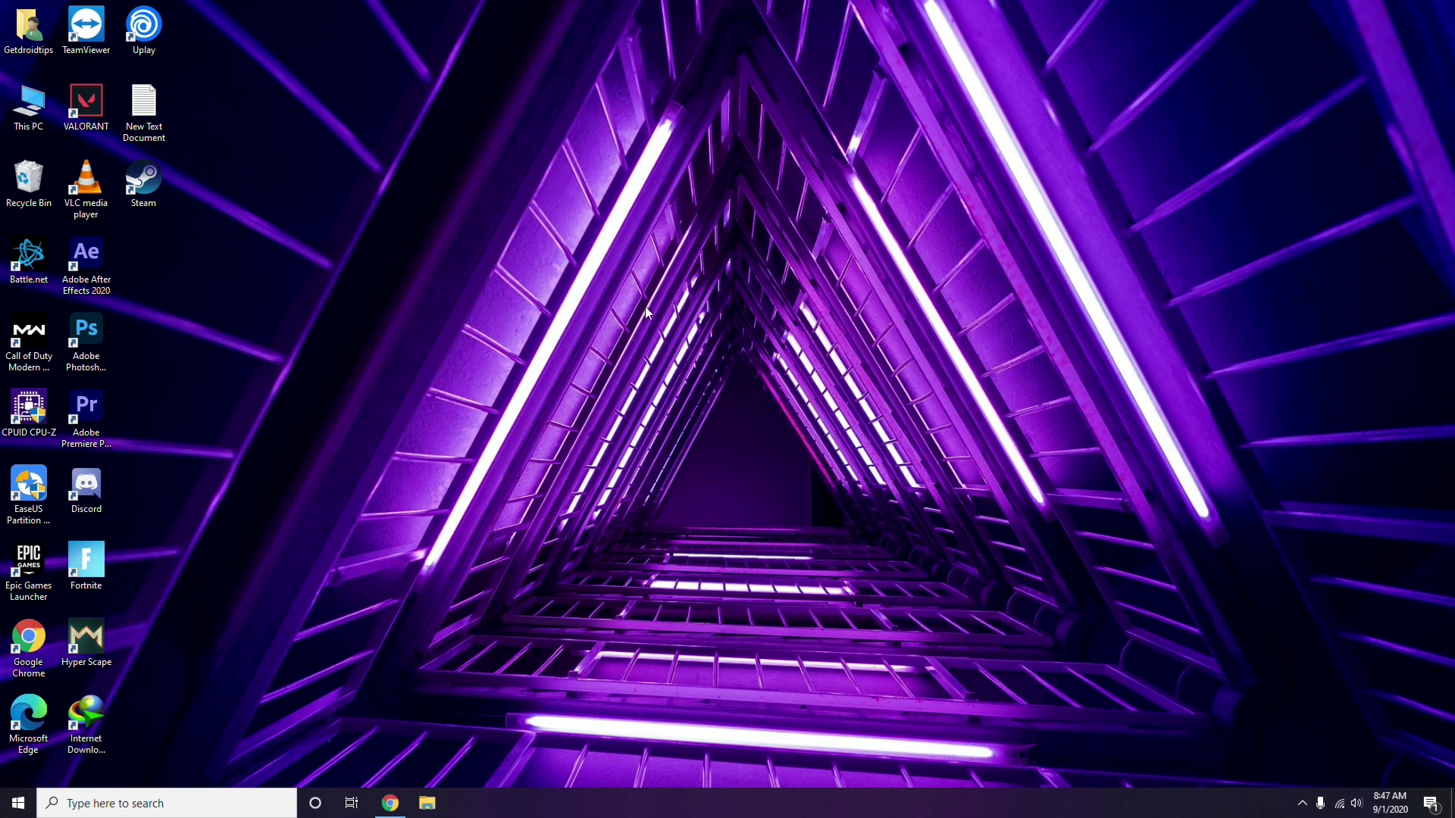
pyautogui.rightClick(635, 272)
pyautogui.click(672, 338)
pyautogui.rightClick(552, 213)
pyautogui.click(588, 279)
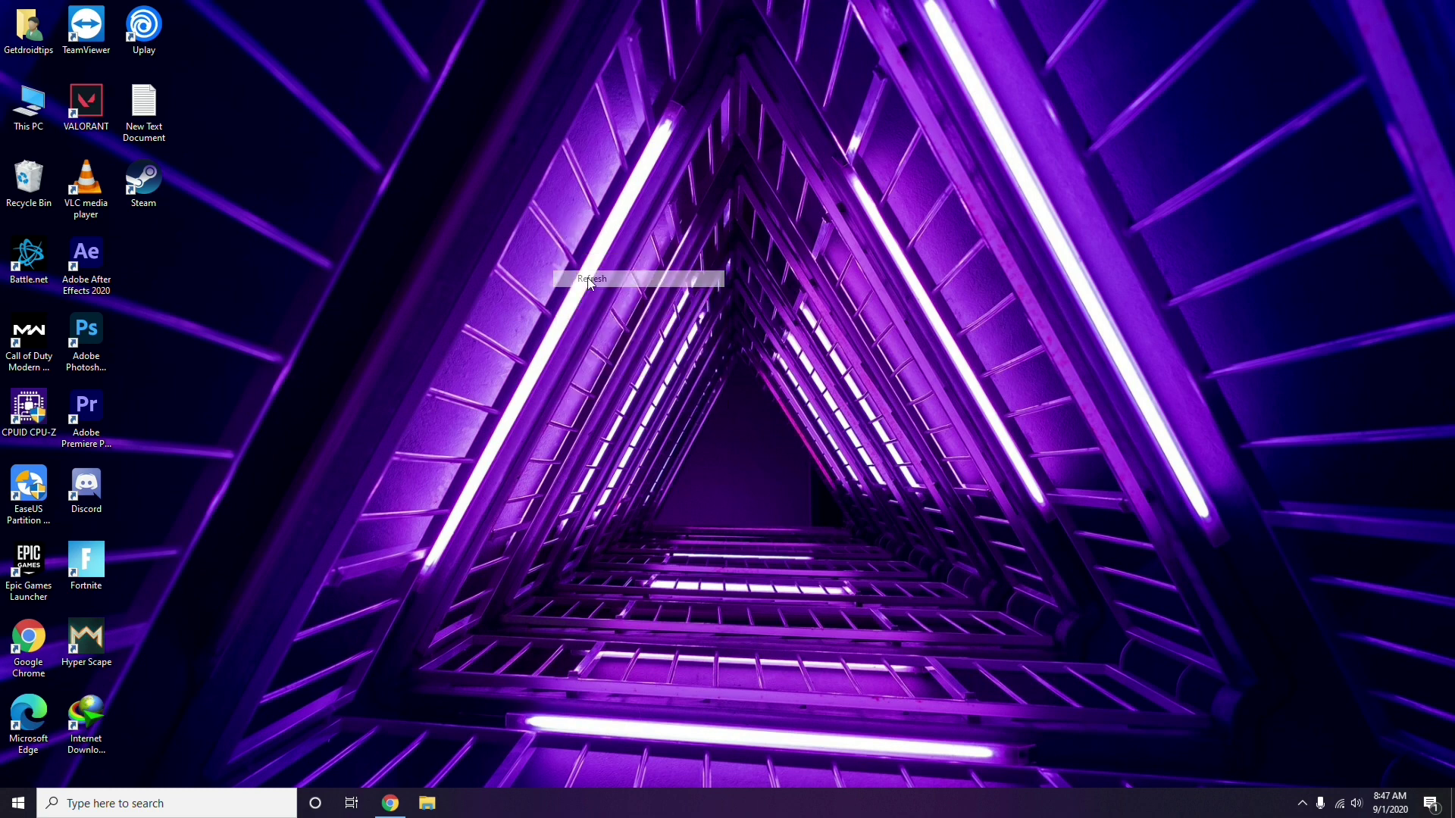
# - Look over the device categories in Device Manager through Computer Management for This PC, and close the window
pyautogui.rightClick(33, 129)
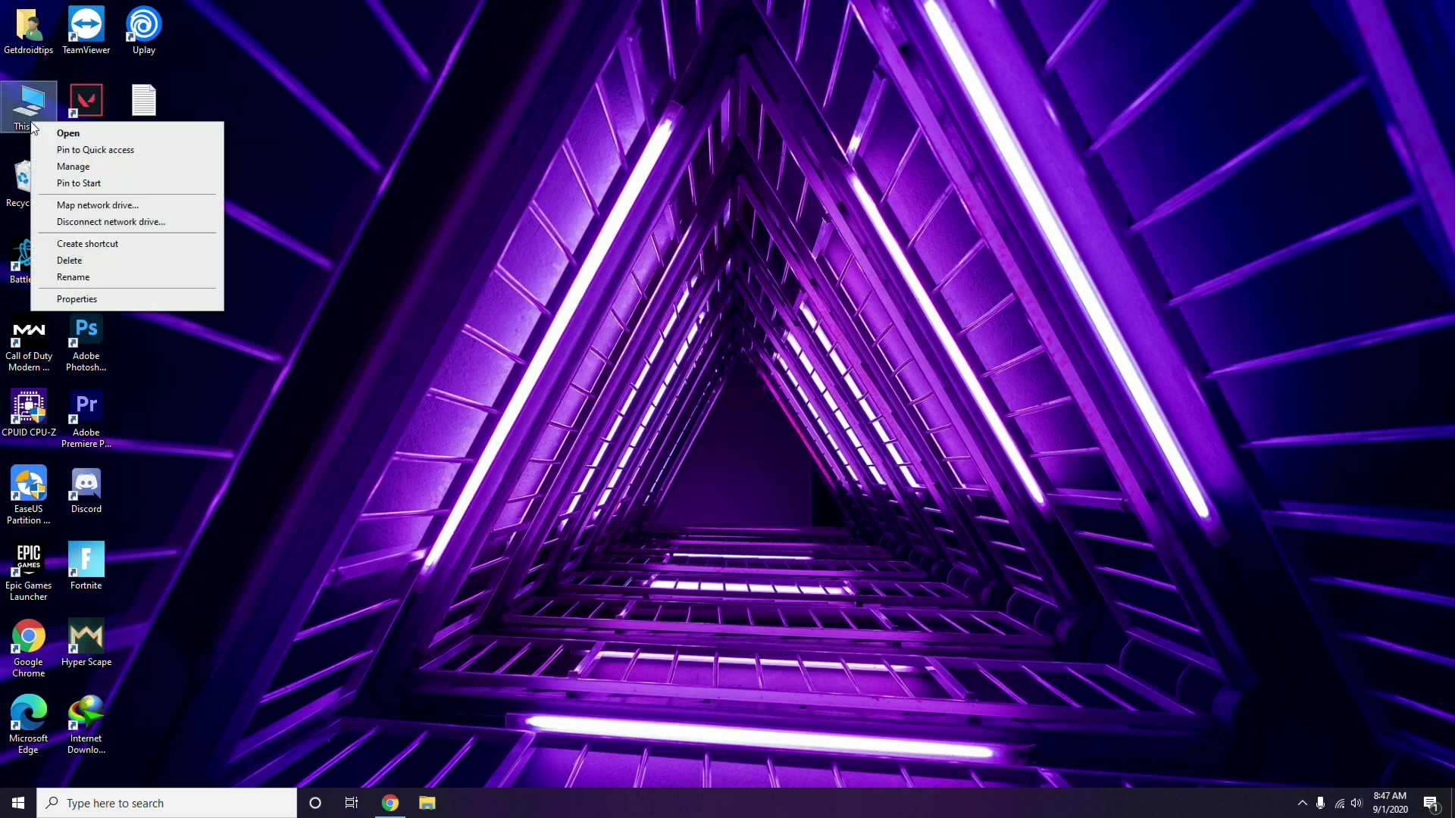
pyautogui.click(80, 170)
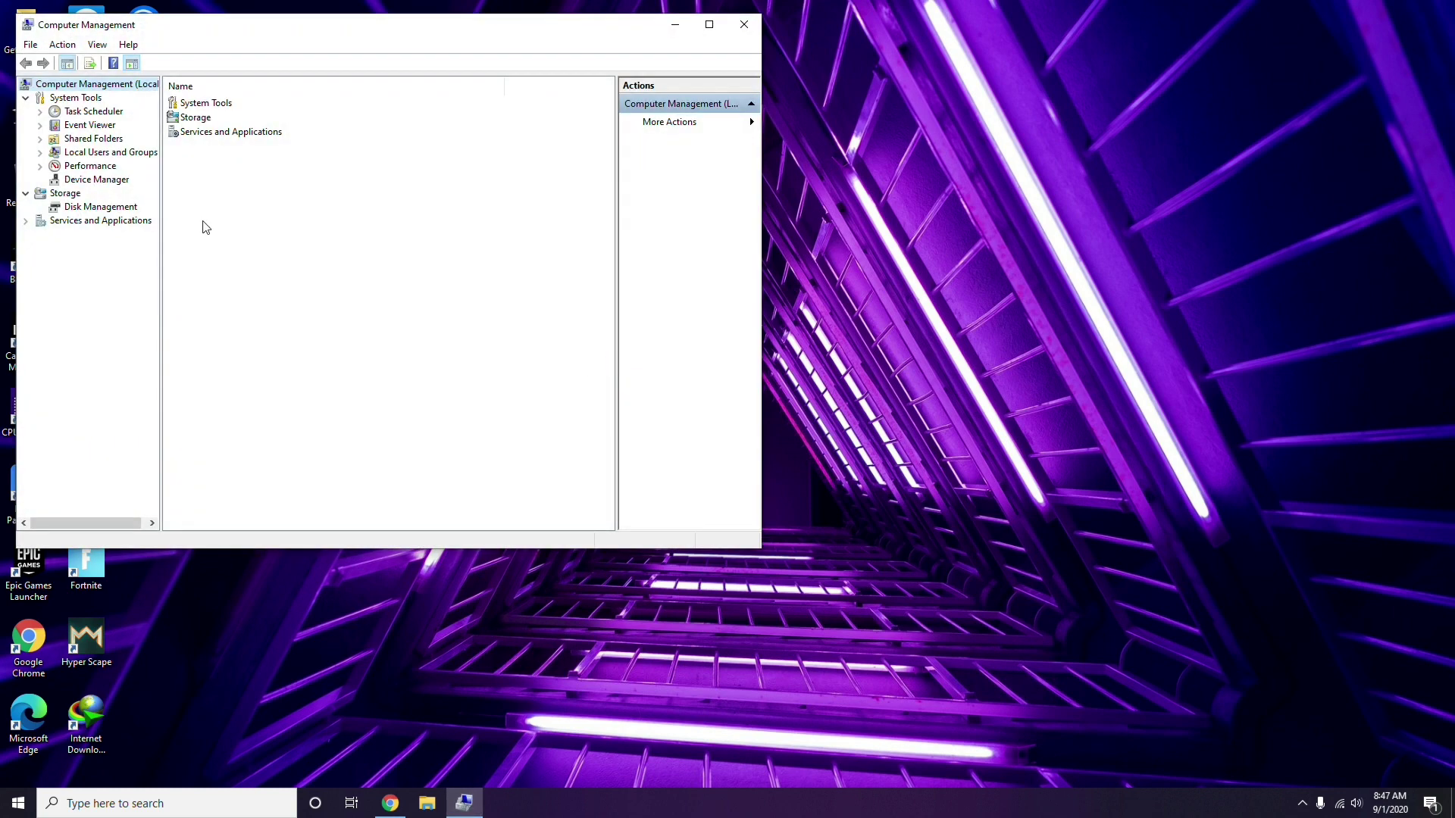
pyautogui.click(89, 179)
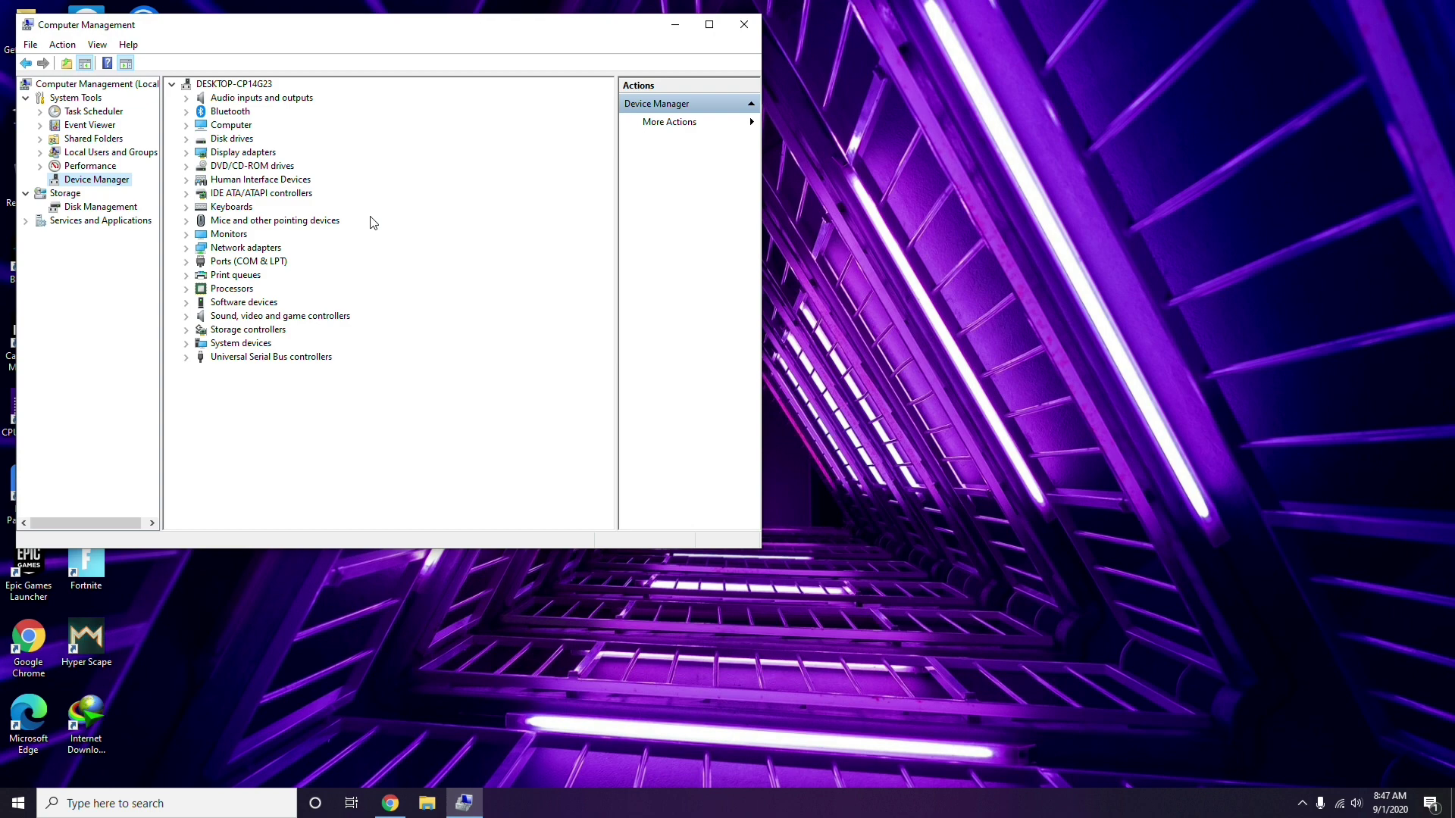
pyautogui.click(744, 25)
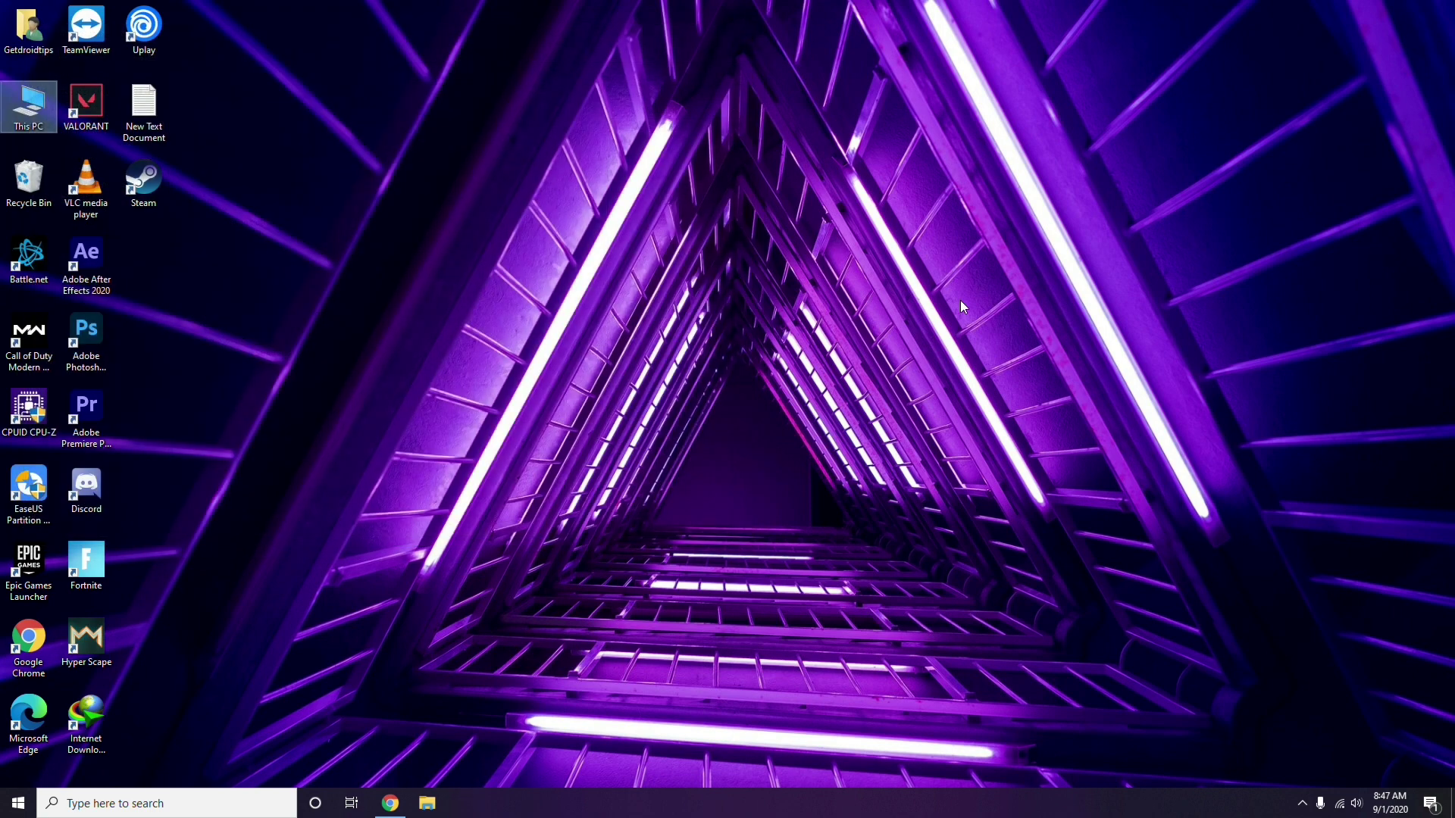
# - Open AMD Radeon Software, check the system, graphics and display settings and the available driver update, and close it
pyautogui.click(1303, 807)
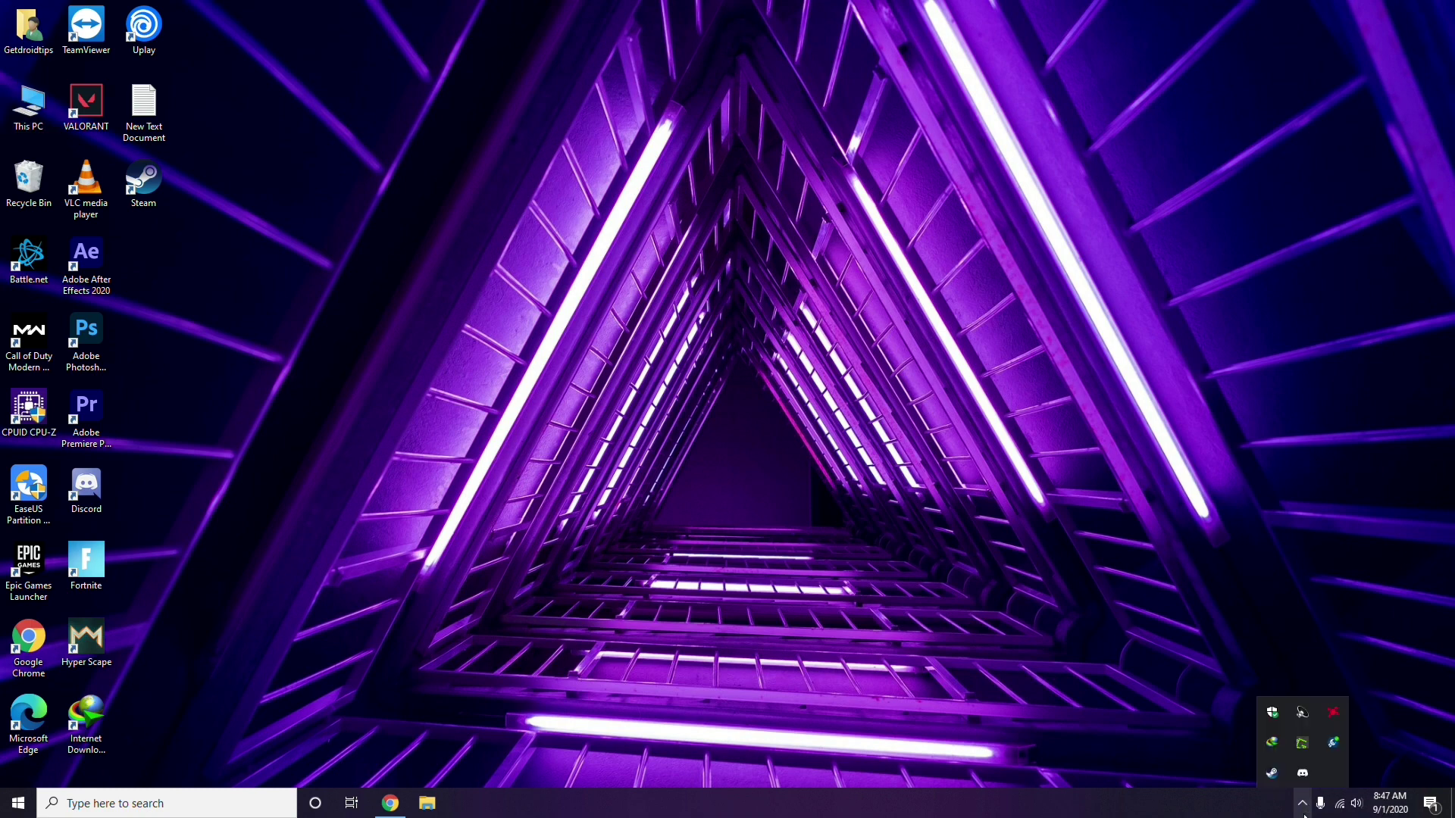
pyautogui.click(1333, 713)
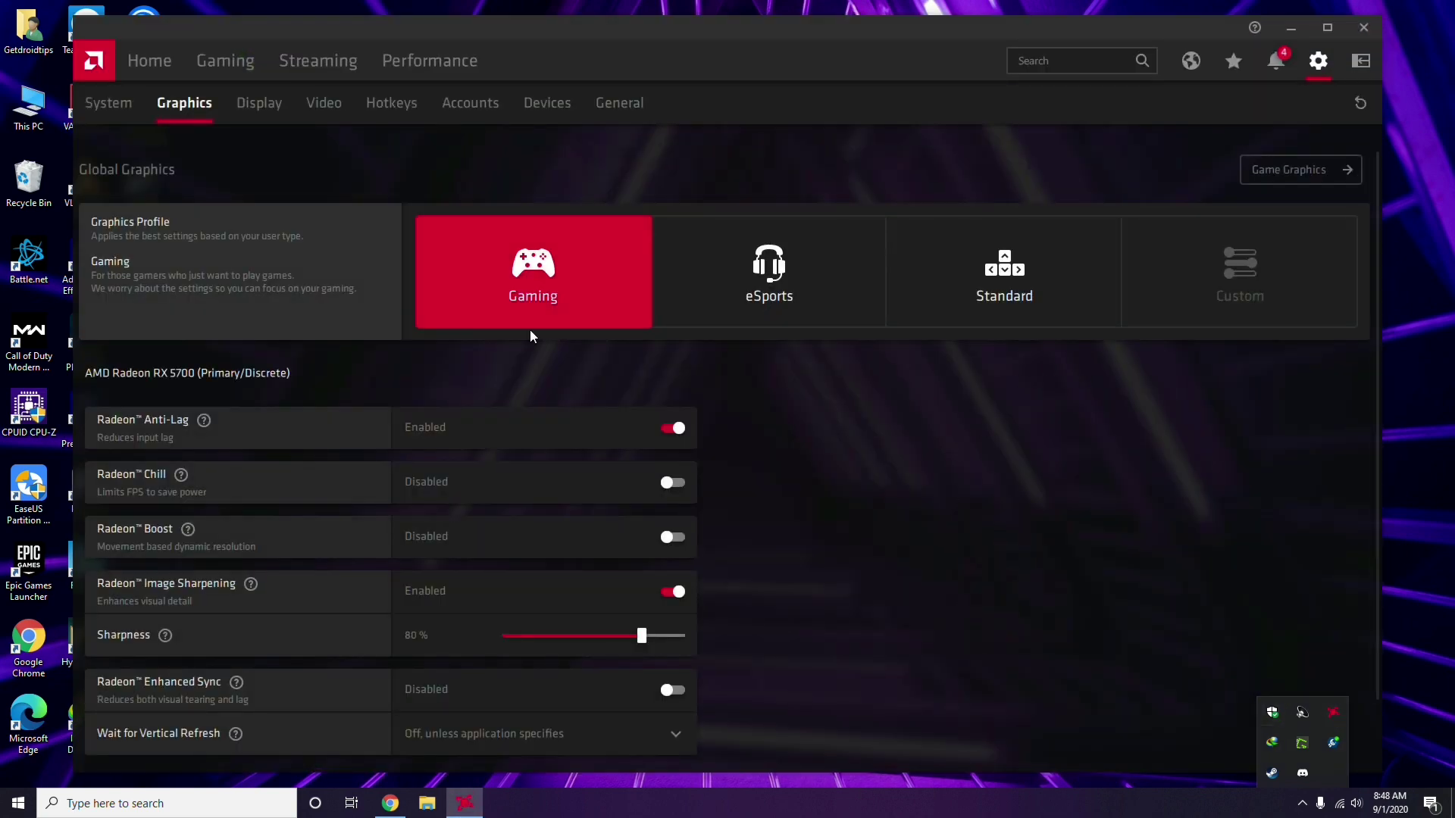
pyautogui.click(125, 109)
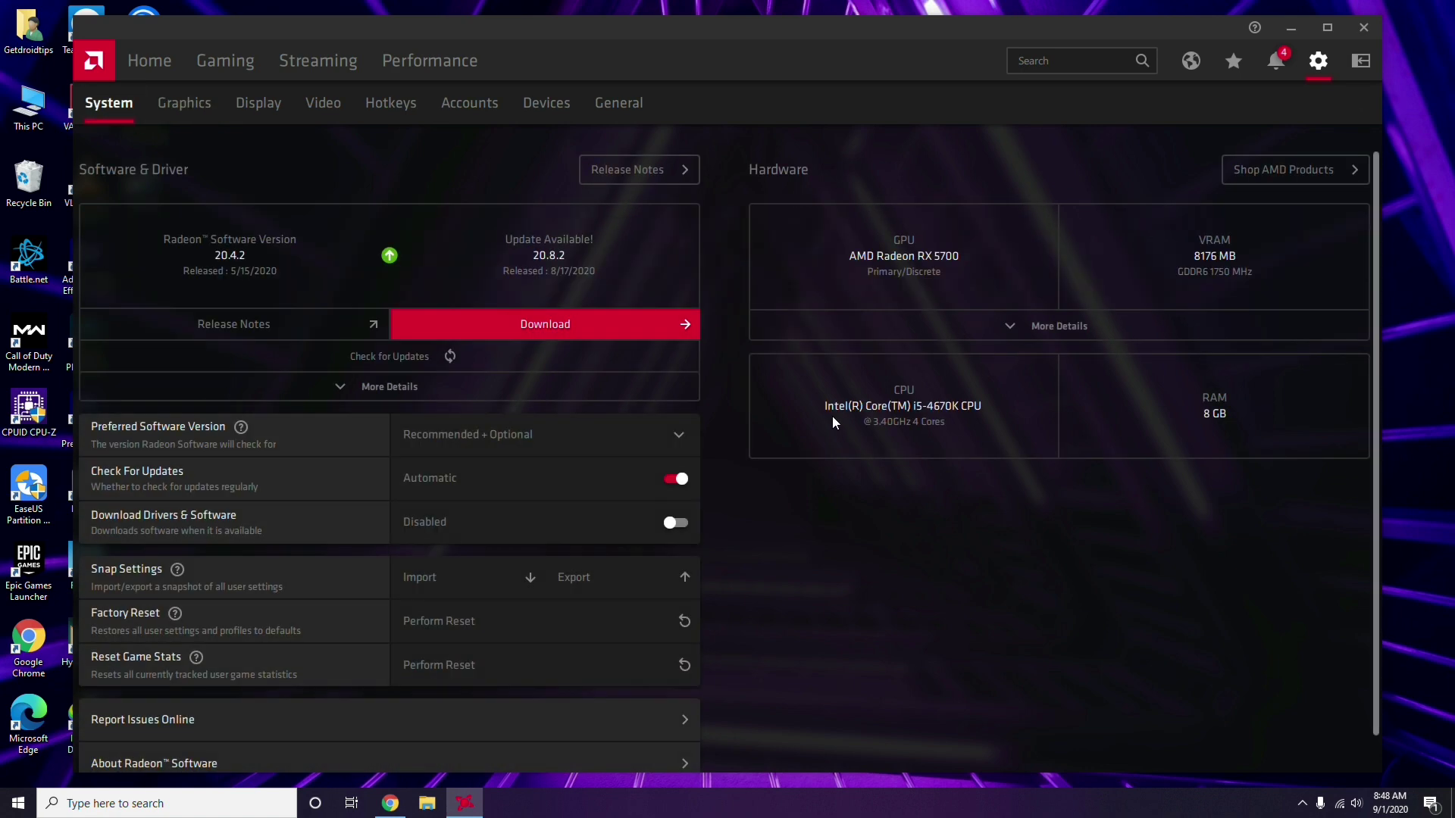
pyautogui.click(178, 107)
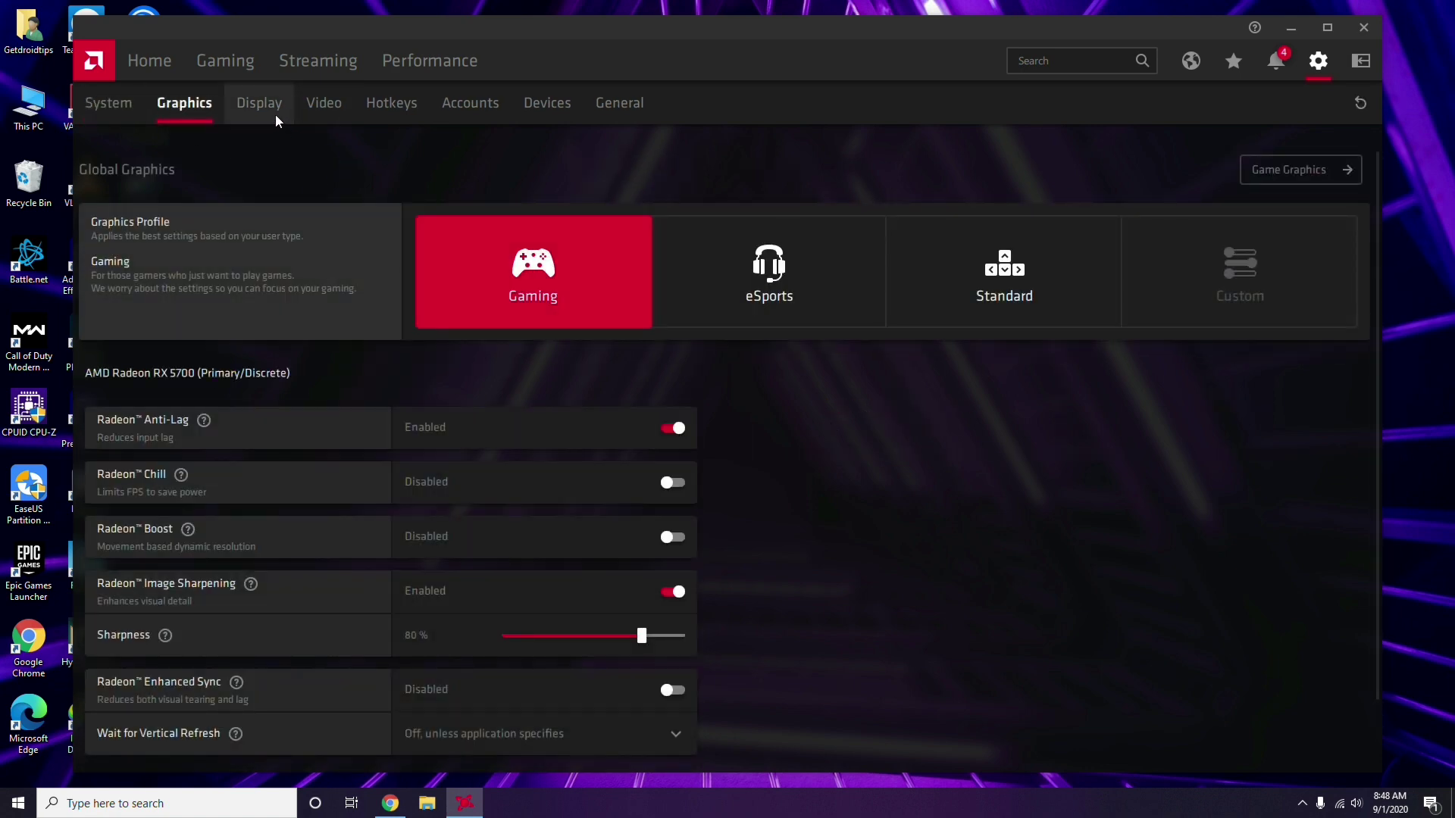
pyautogui.click(275, 115)
pyautogui.click(158, 65)
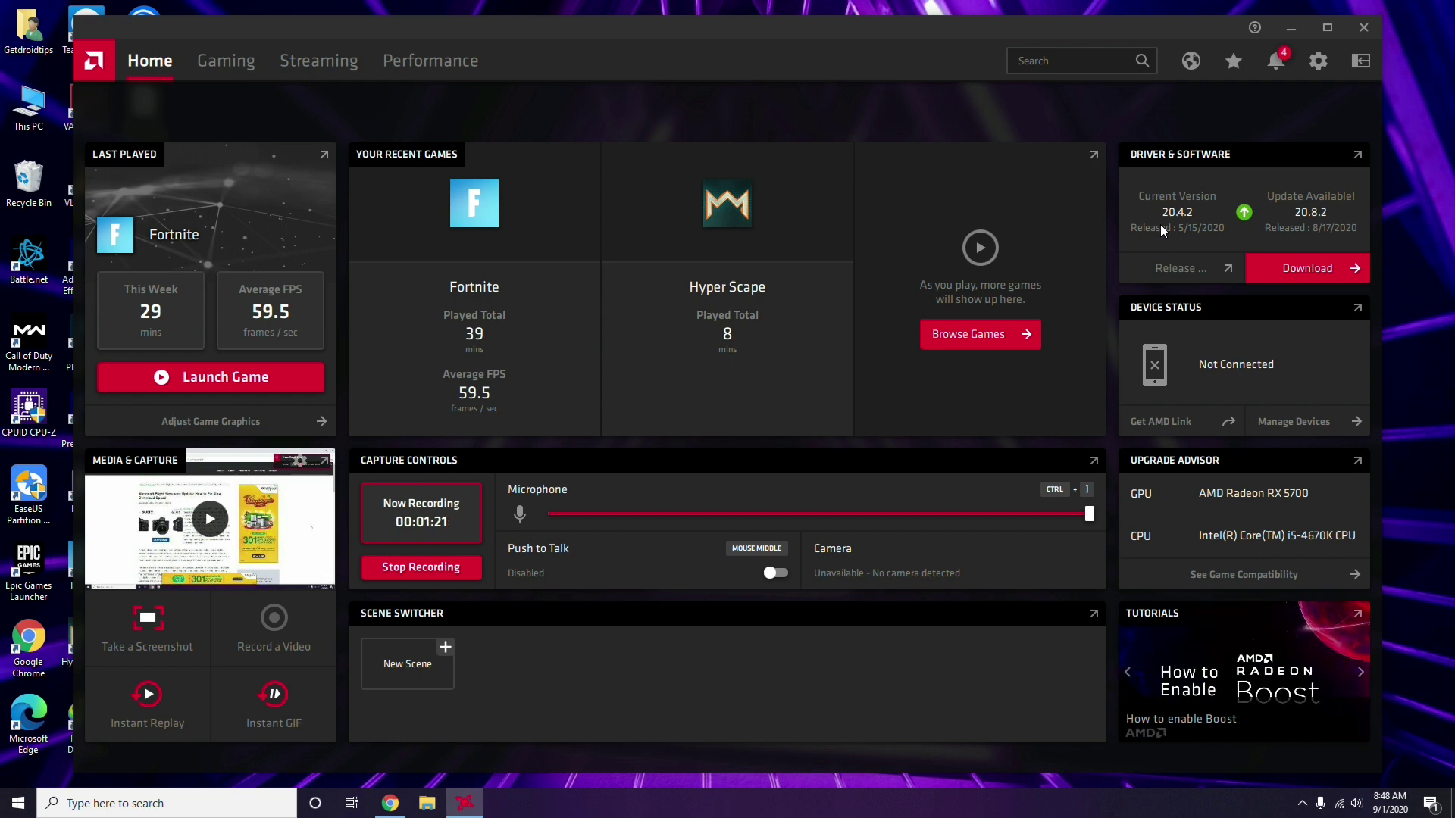
pyautogui.click(1364, 28)
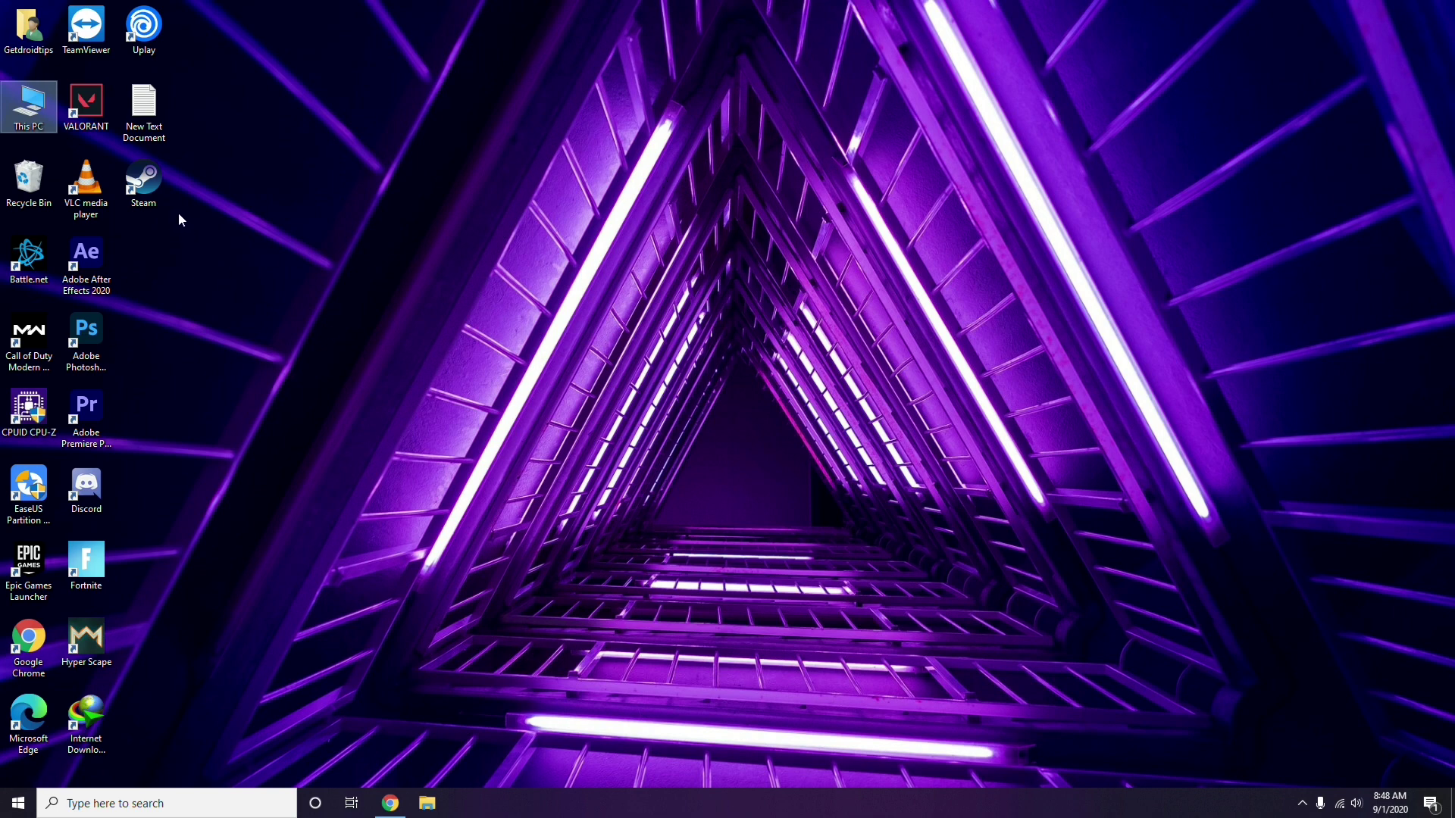
pyautogui.rightClick(306, 203)
pyautogui.click(316, 261)
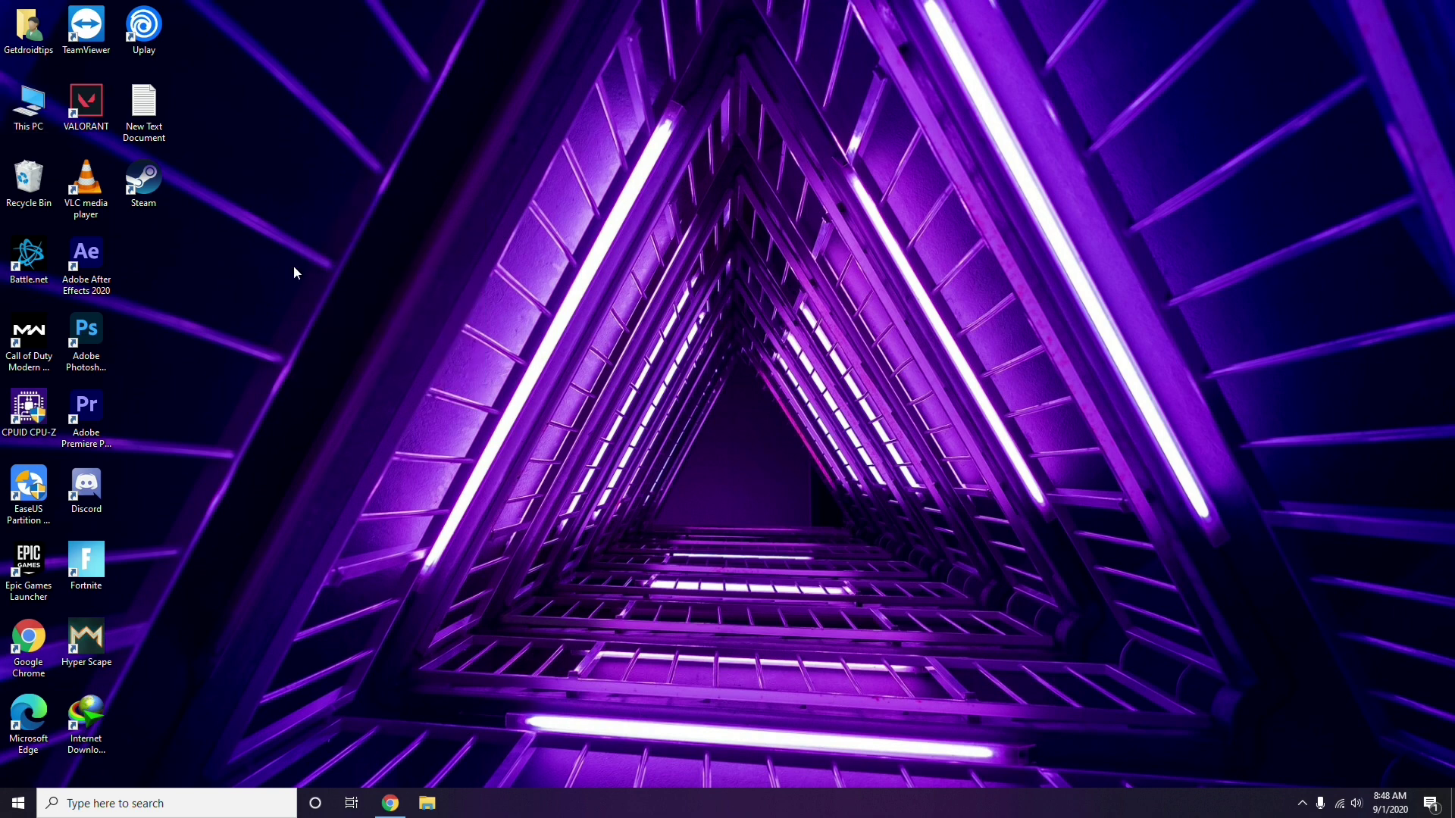
# - Launch Steam, turn off the Steam Overlay while in-game in its settings, save the change and close Steam
pyautogui.doubleClick(150, 195)
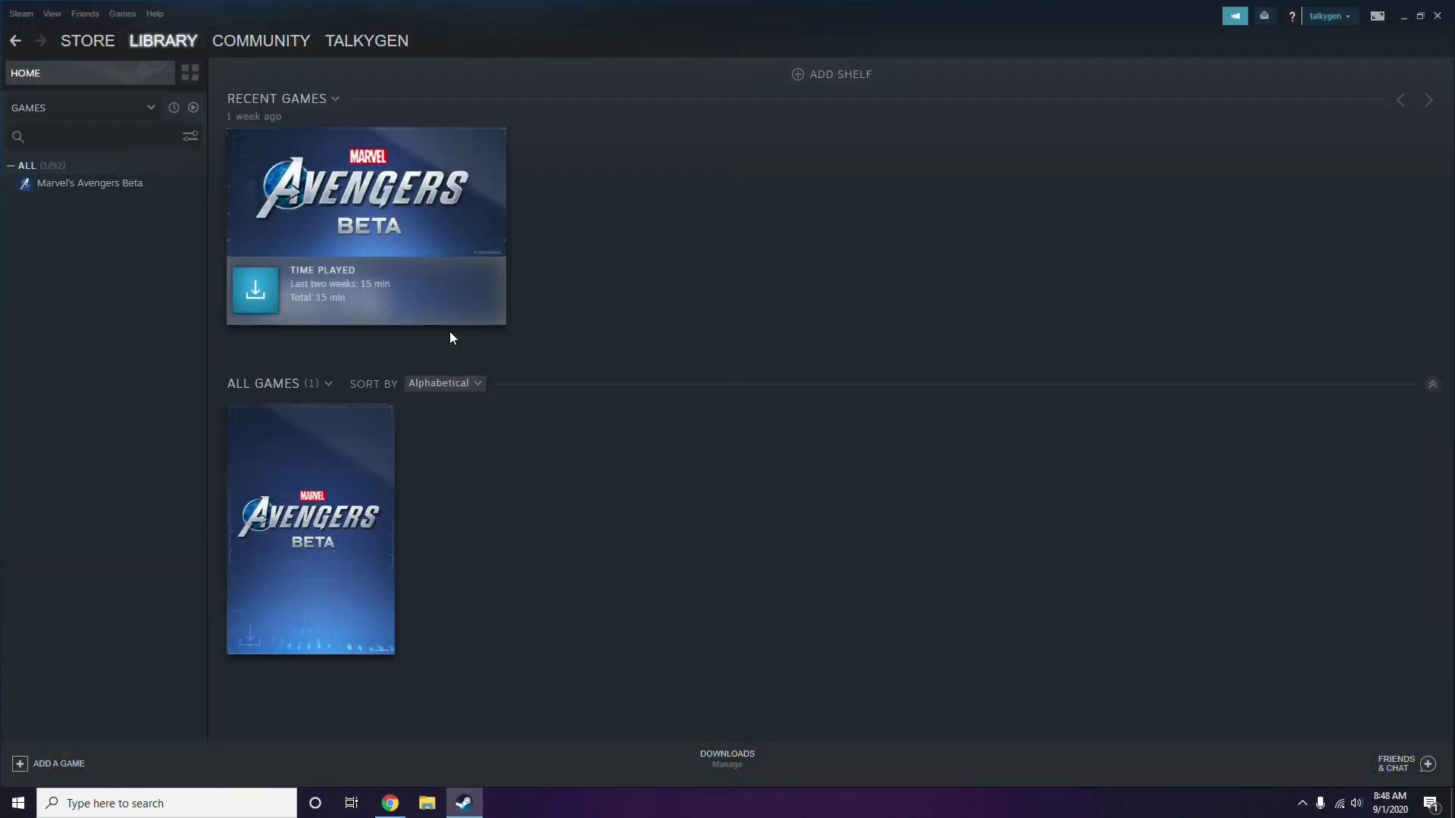
pyautogui.click(21, 14)
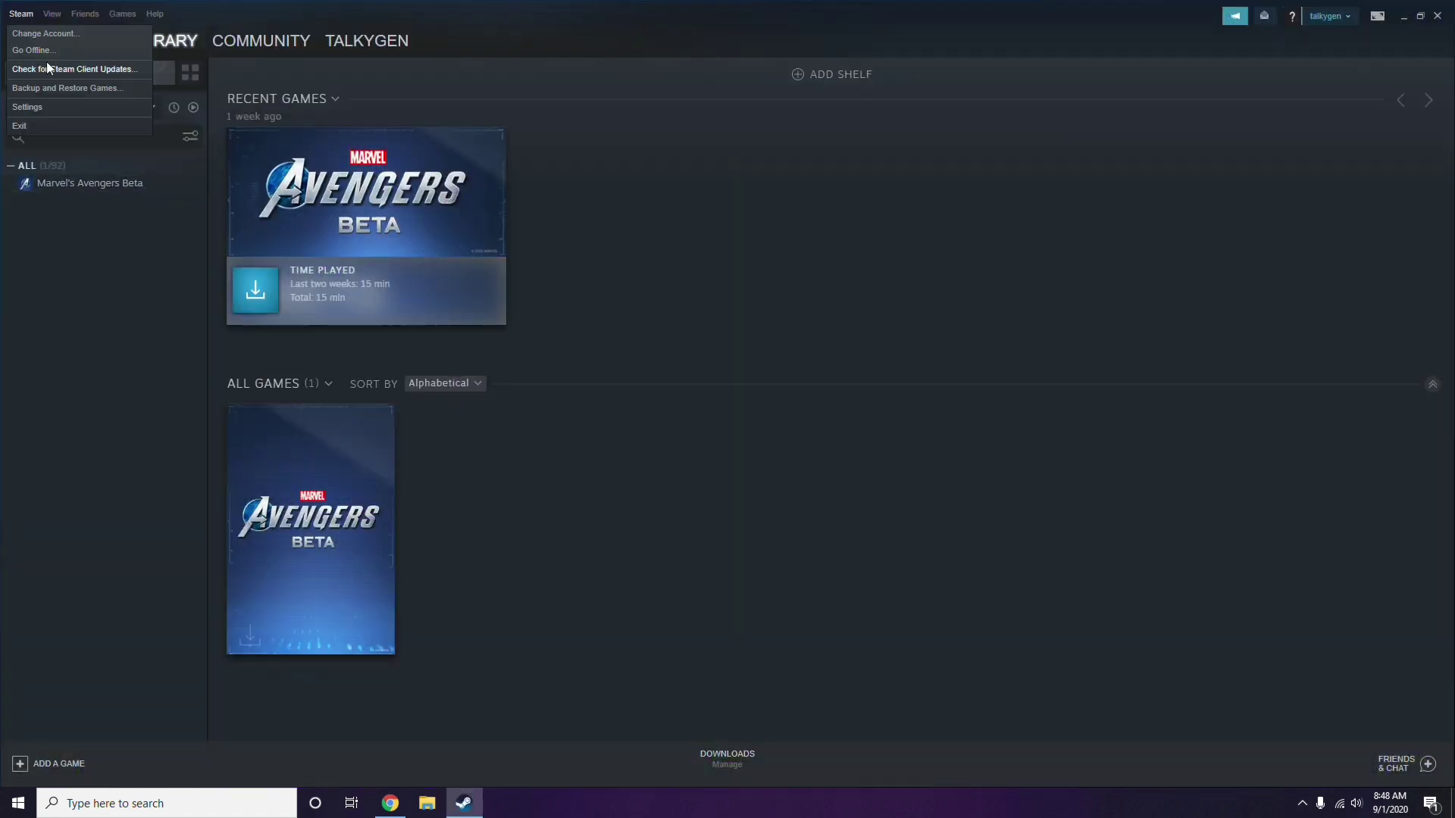
pyautogui.click(48, 106)
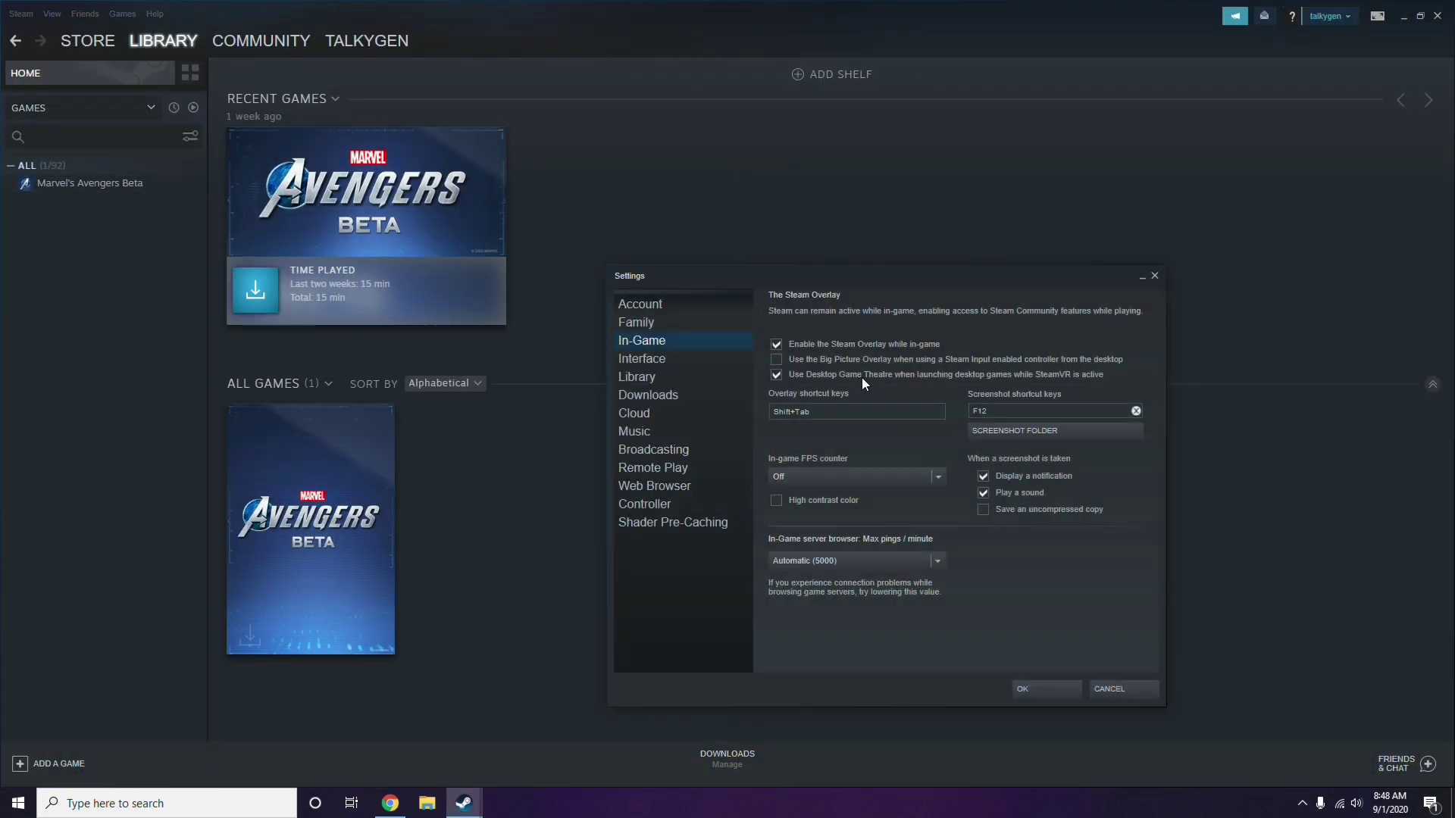
pyautogui.moveTo(881, 284); pyautogui.dragTo(807, 165)
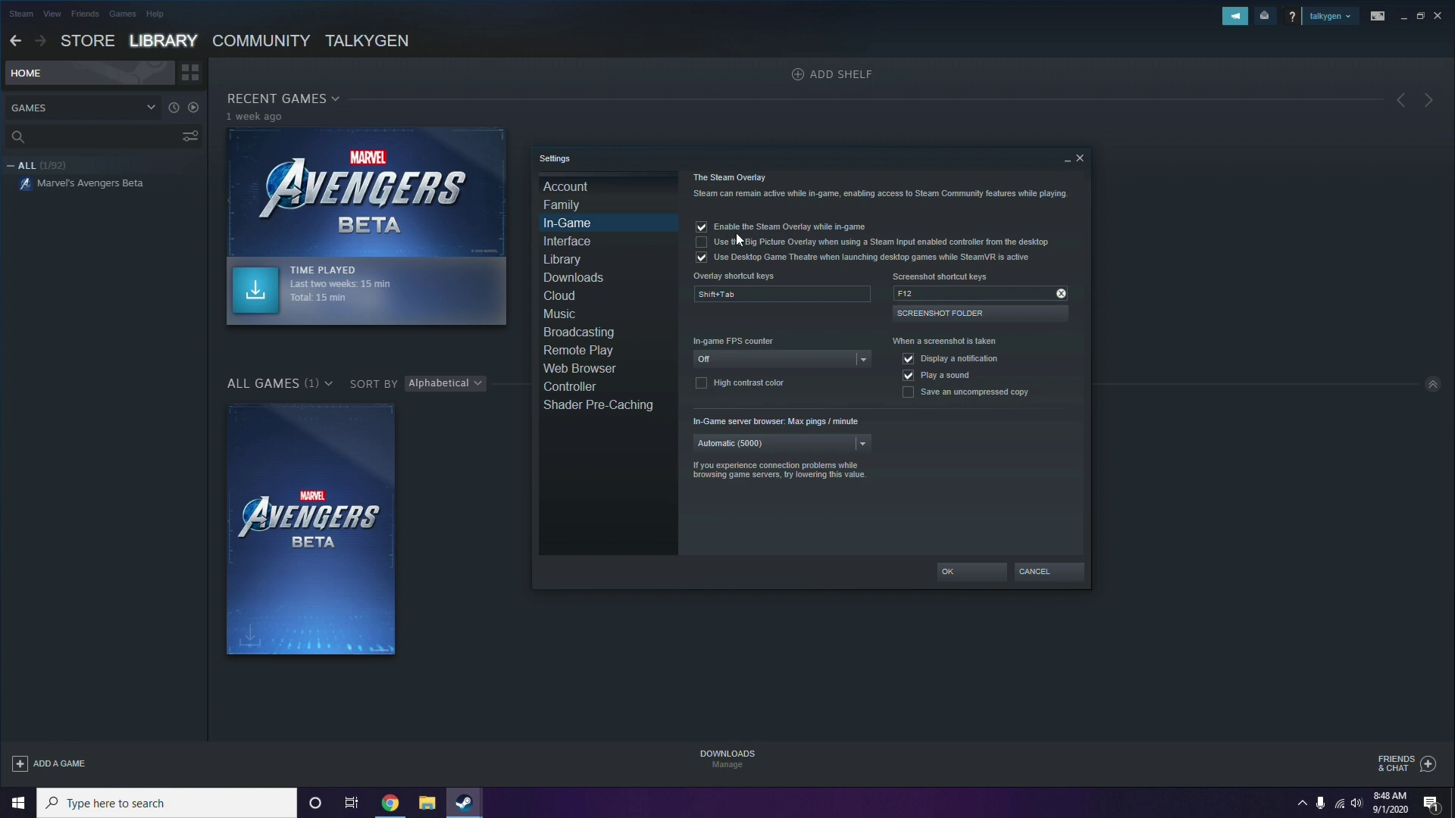
pyautogui.click(779, 228)
pyautogui.click(956, 571)
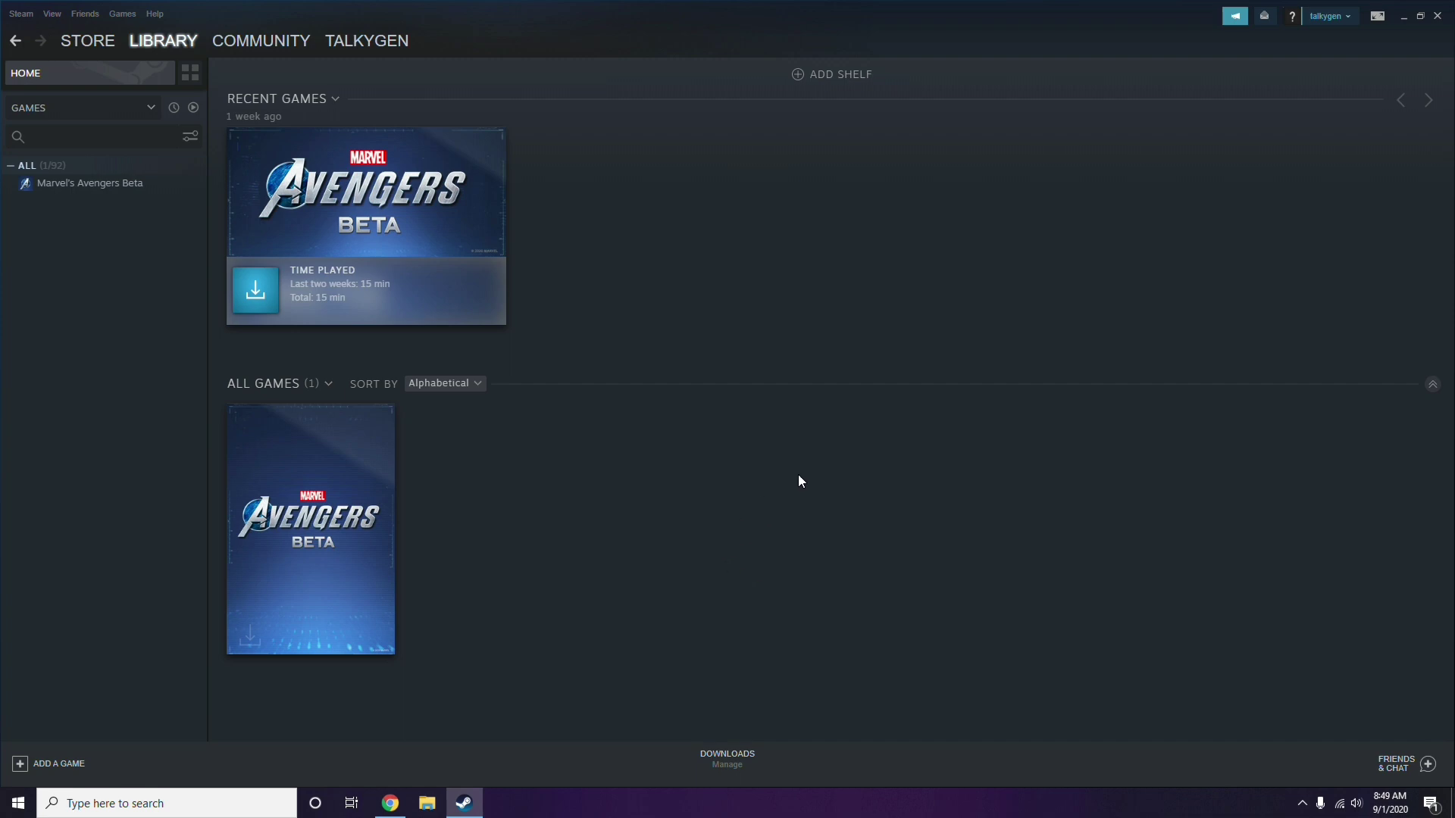
pyautogui.click(1438, 15)
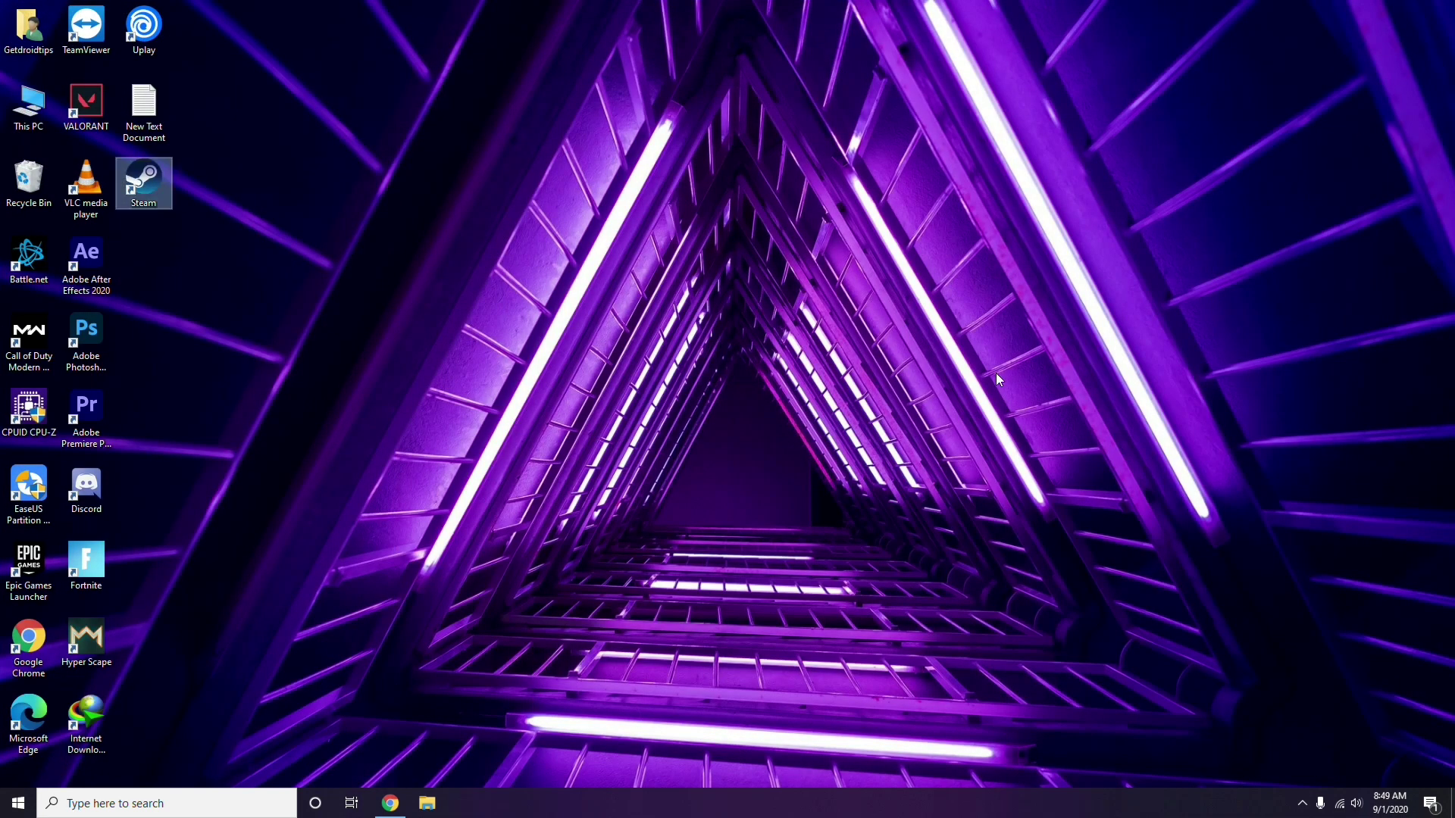
pyautogui.rightClick(593, 244)
pyautogui.click(628, 310)
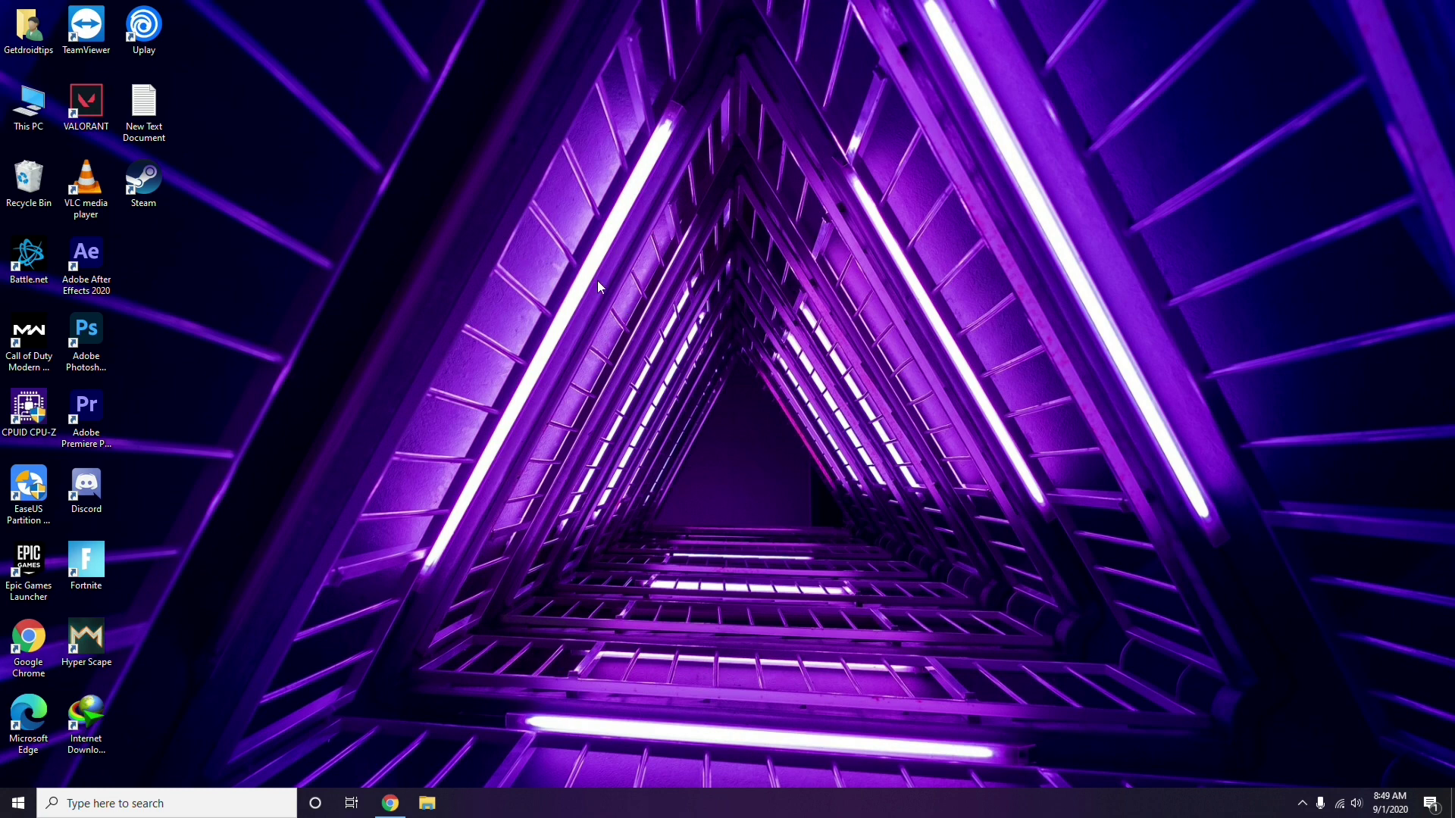
# - Launch Discord and disable the OpenH264 Video Codec provided by Cisco Systems, Inc. in its Voice & Video settings
pyautogui.doubleClick(97, 484)
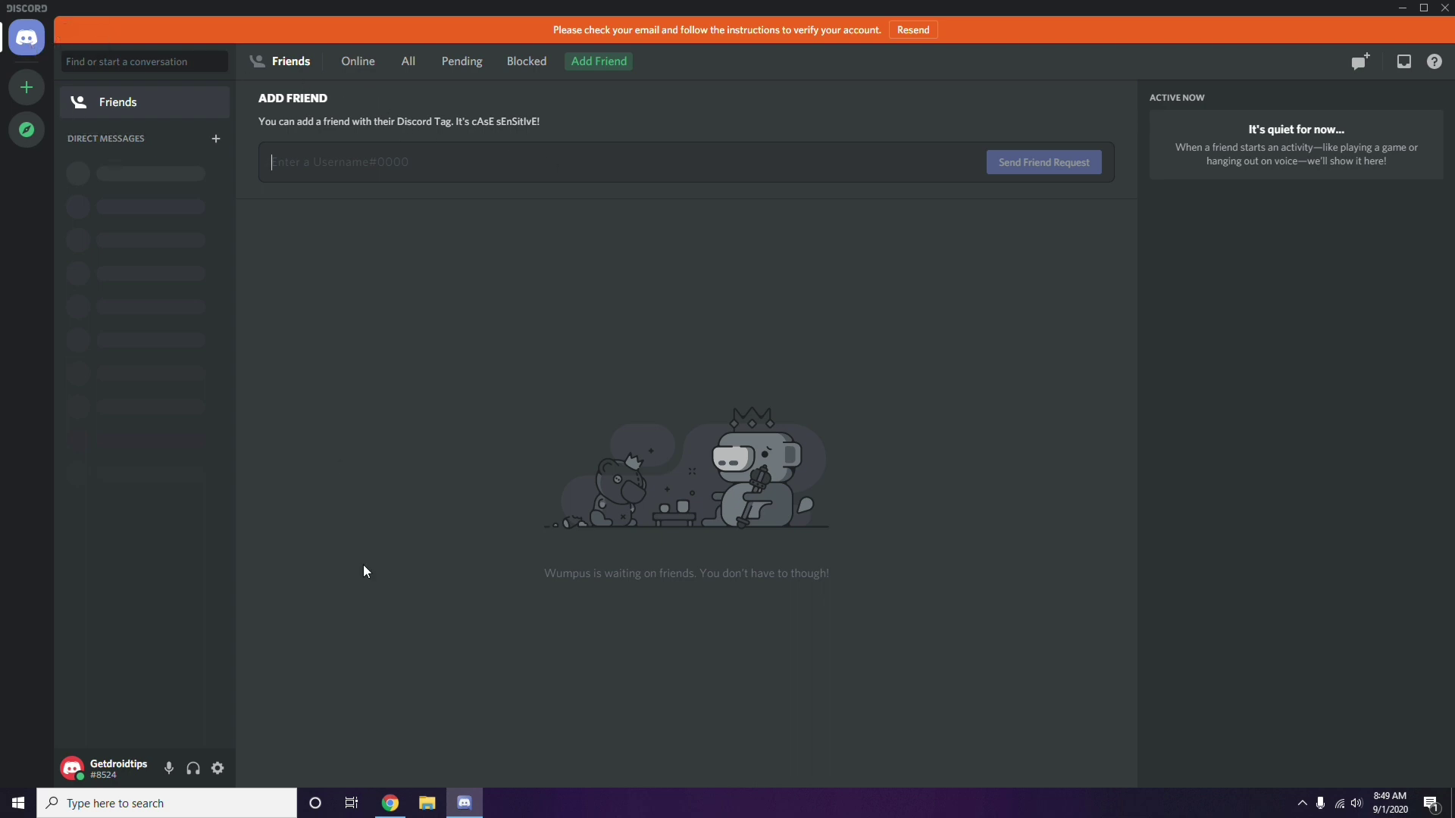
pyautogui.click(218, 770)
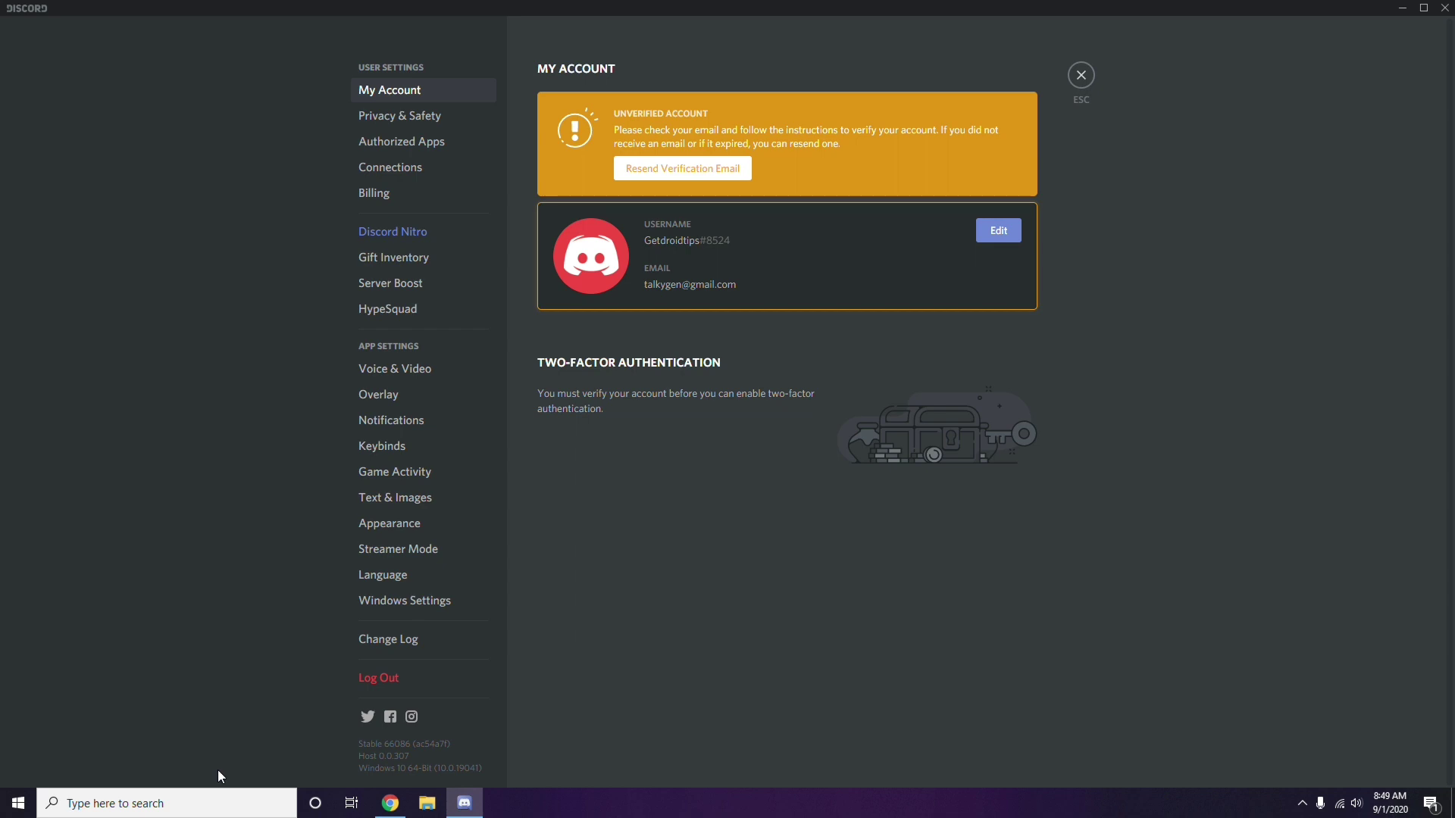
pyautogui.click(387, 370)
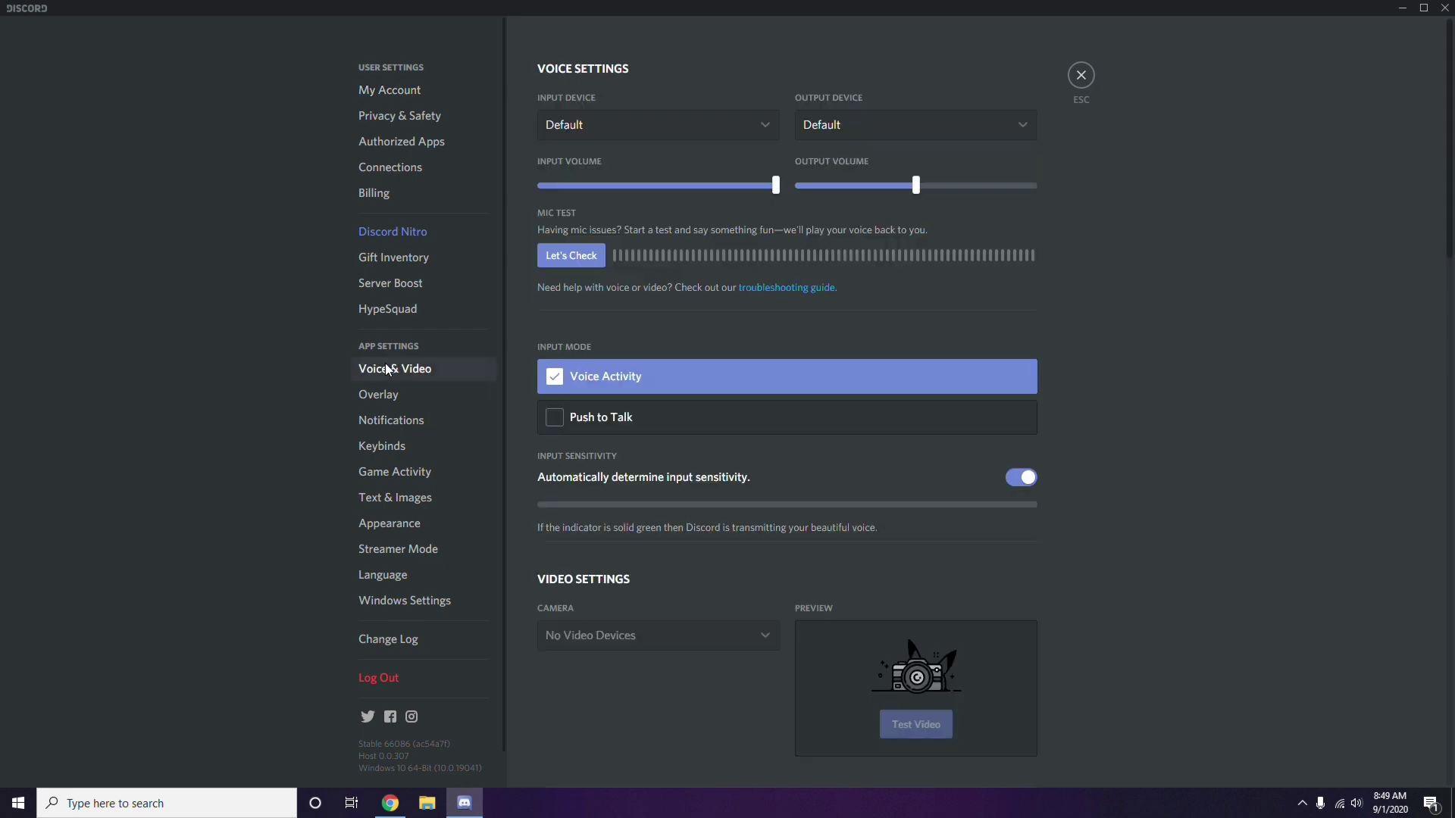
pyautogui.scroll(-8, 1111, 371)
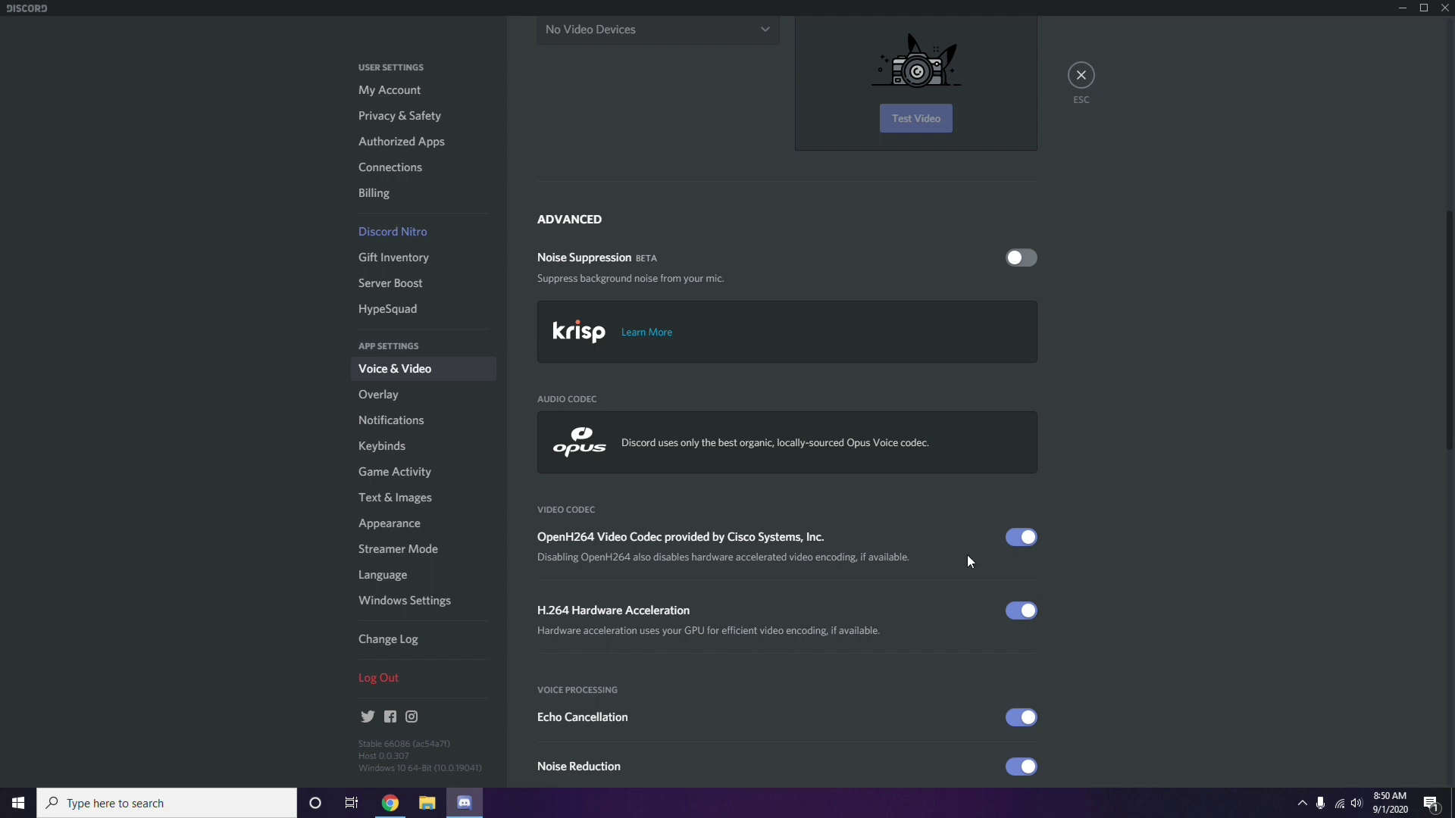
pyautogui.click(1020, 537)
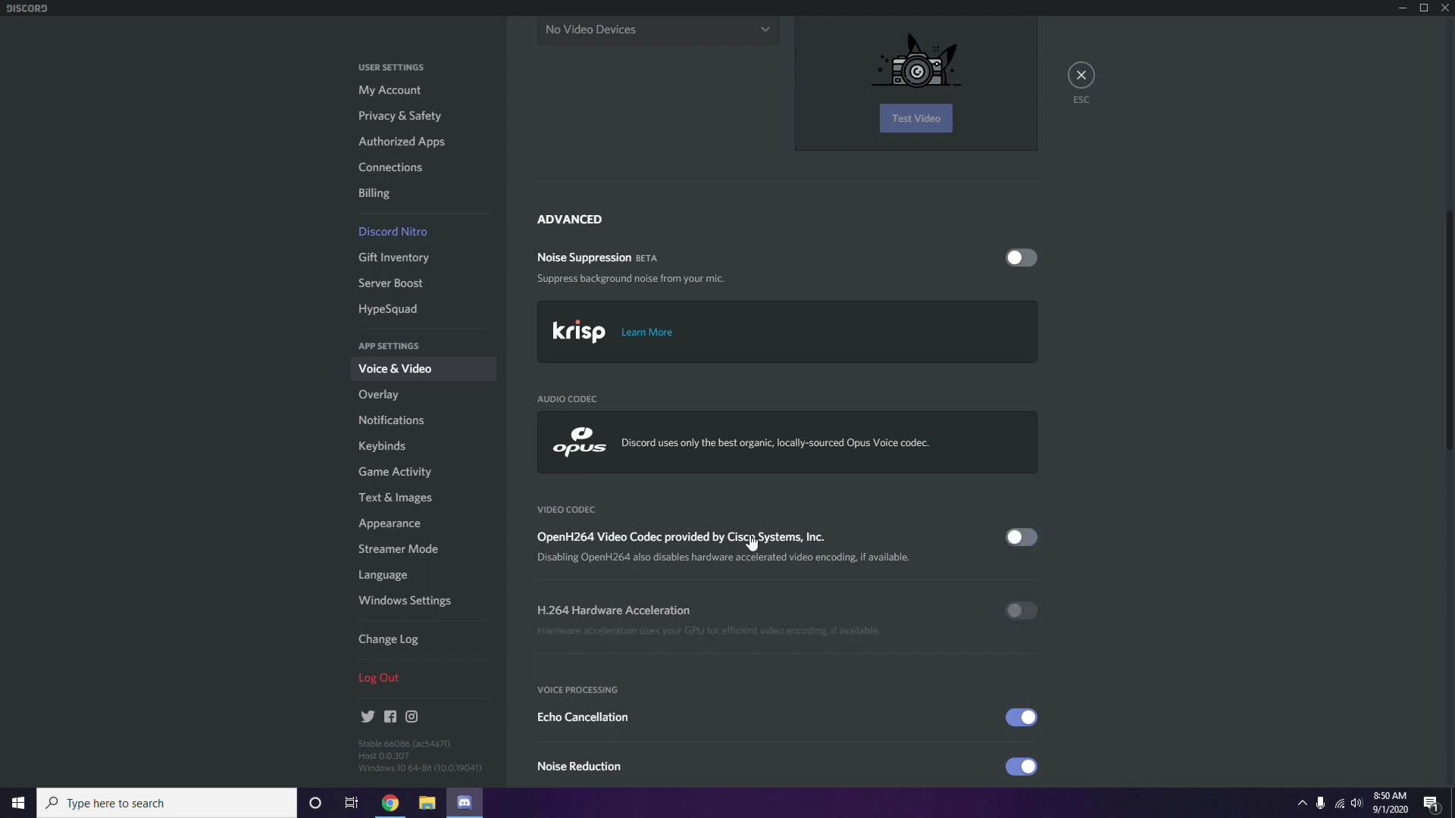
pyautogui.scroll(-2, 750, 544)
pyautogui.scroll(-4, 752, 543)
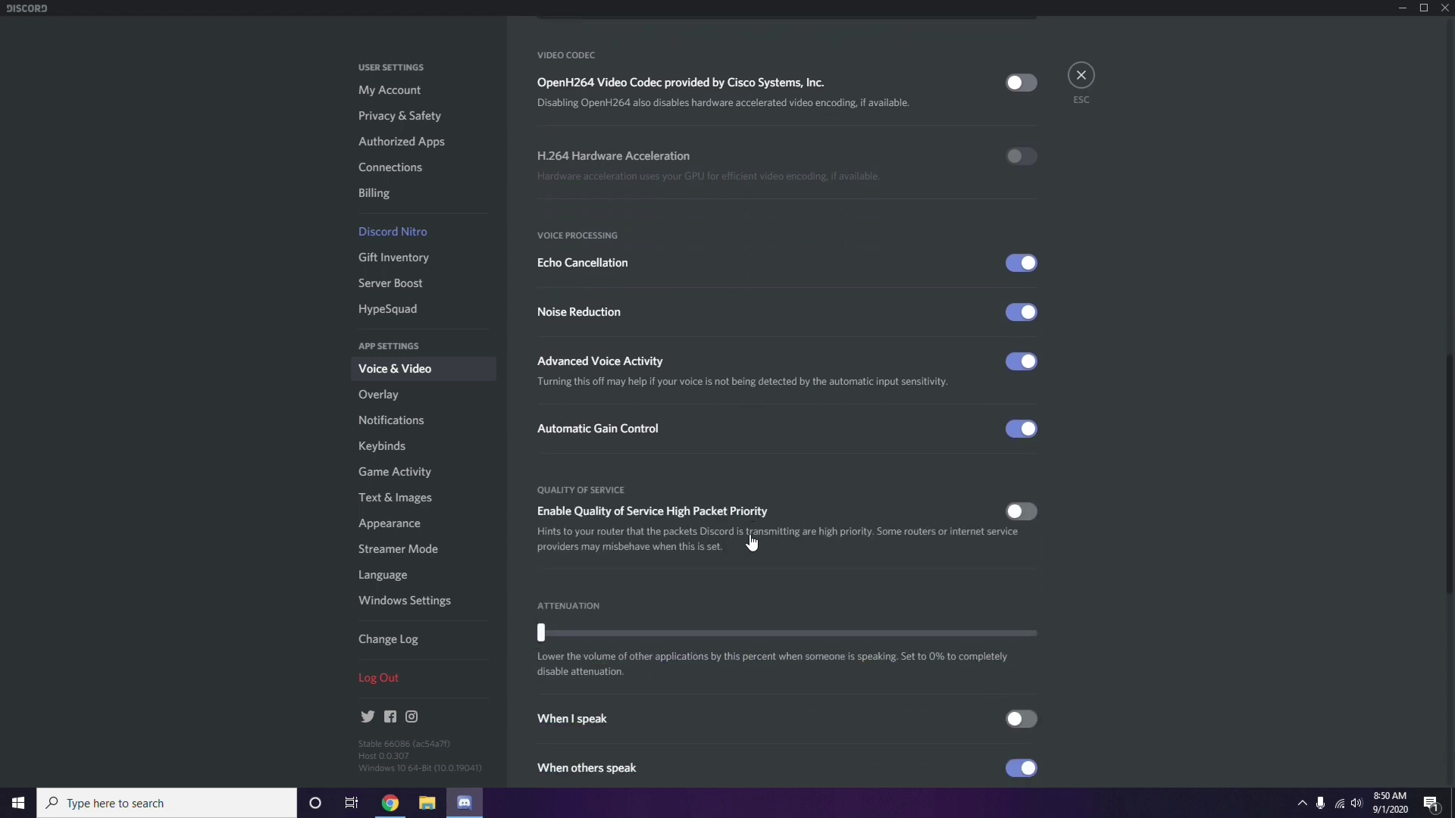
pyautogui.scroll(1, 752, 543)
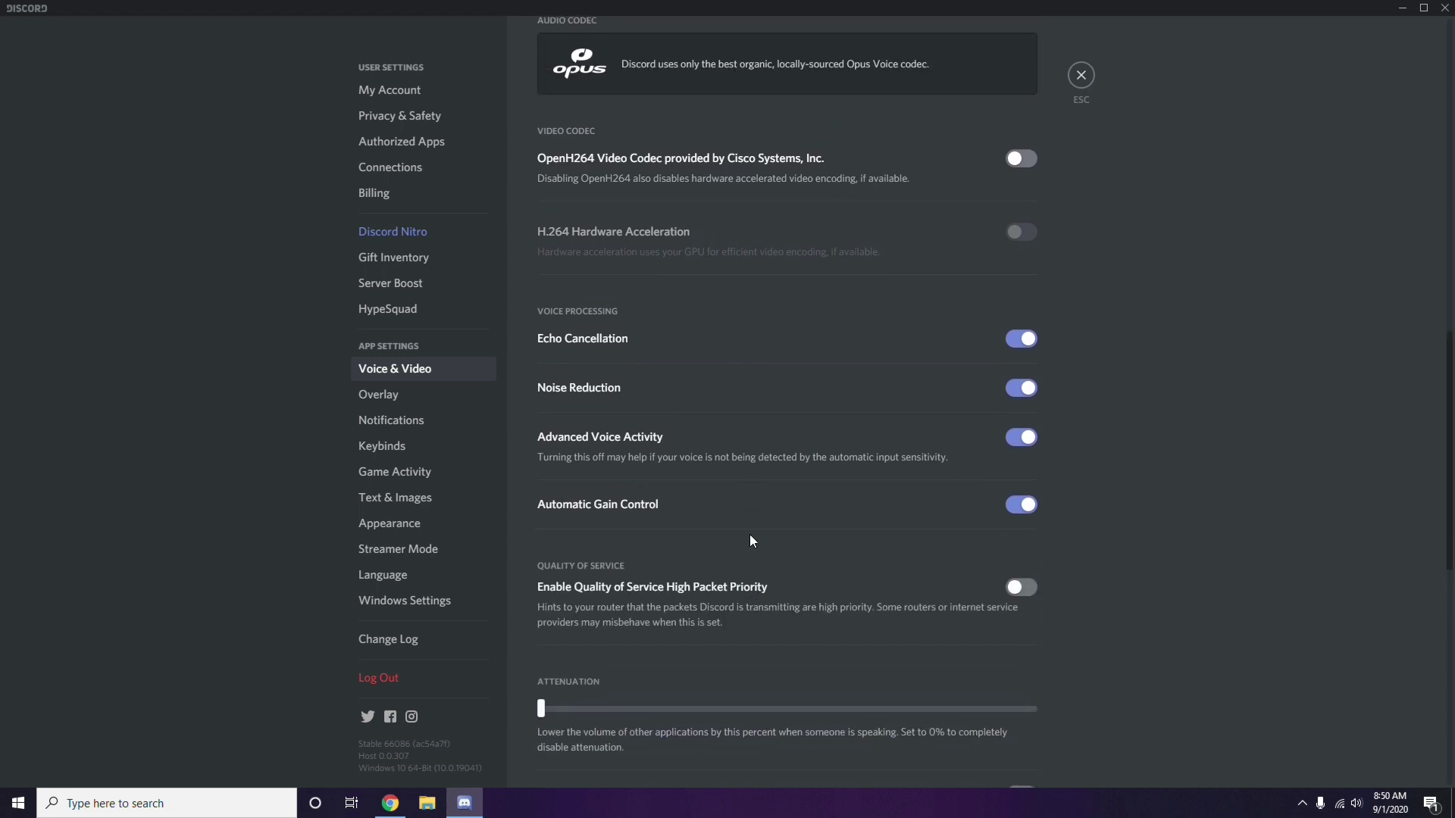
# - Turn off the in-game overlay in Discord's Overlay settings
pyautogui.click(381, 397)
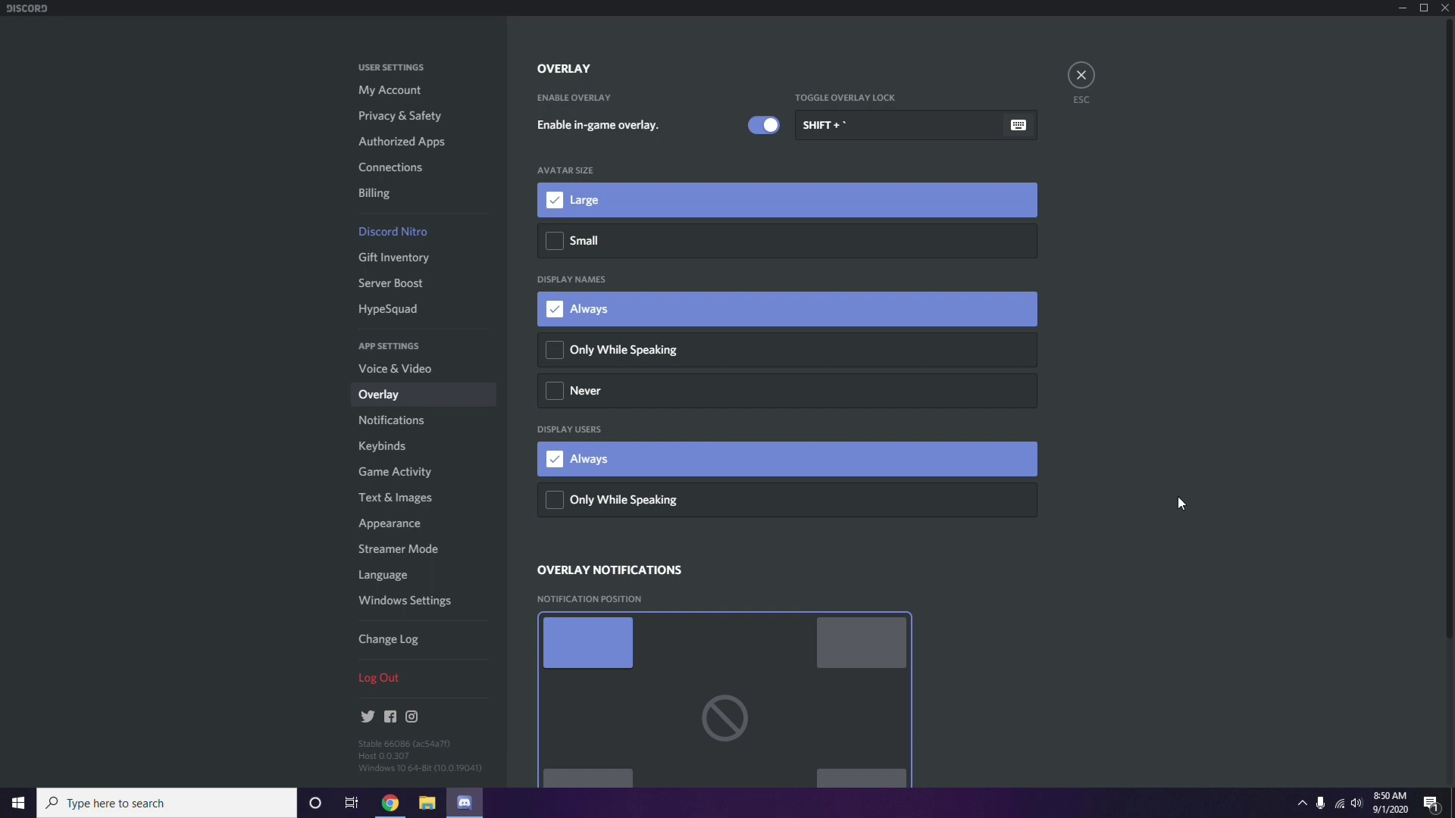
pyautogui.scroll(-2, 1126, 398)
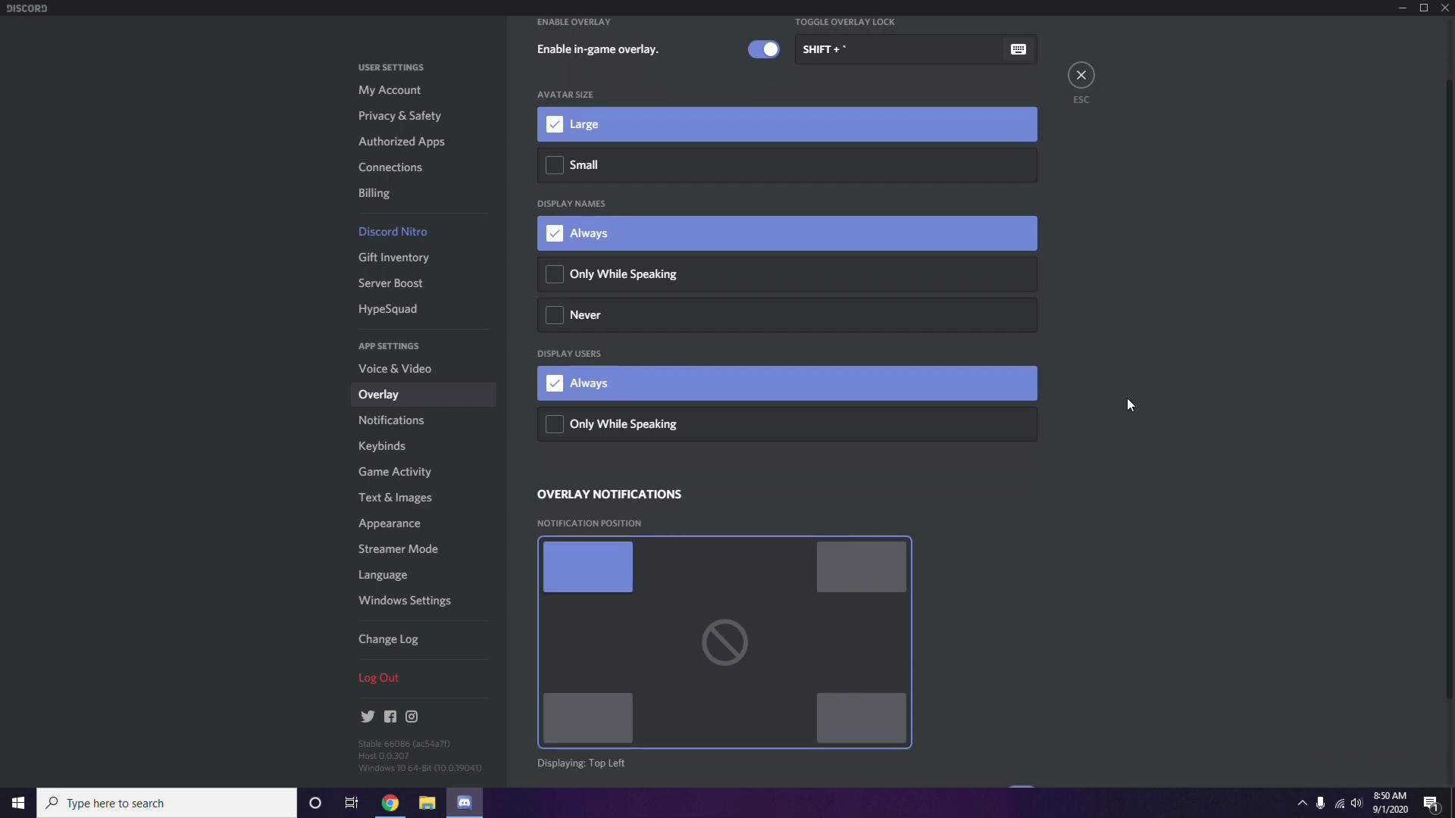
pyautogui.scroll(2, 1126, 397)
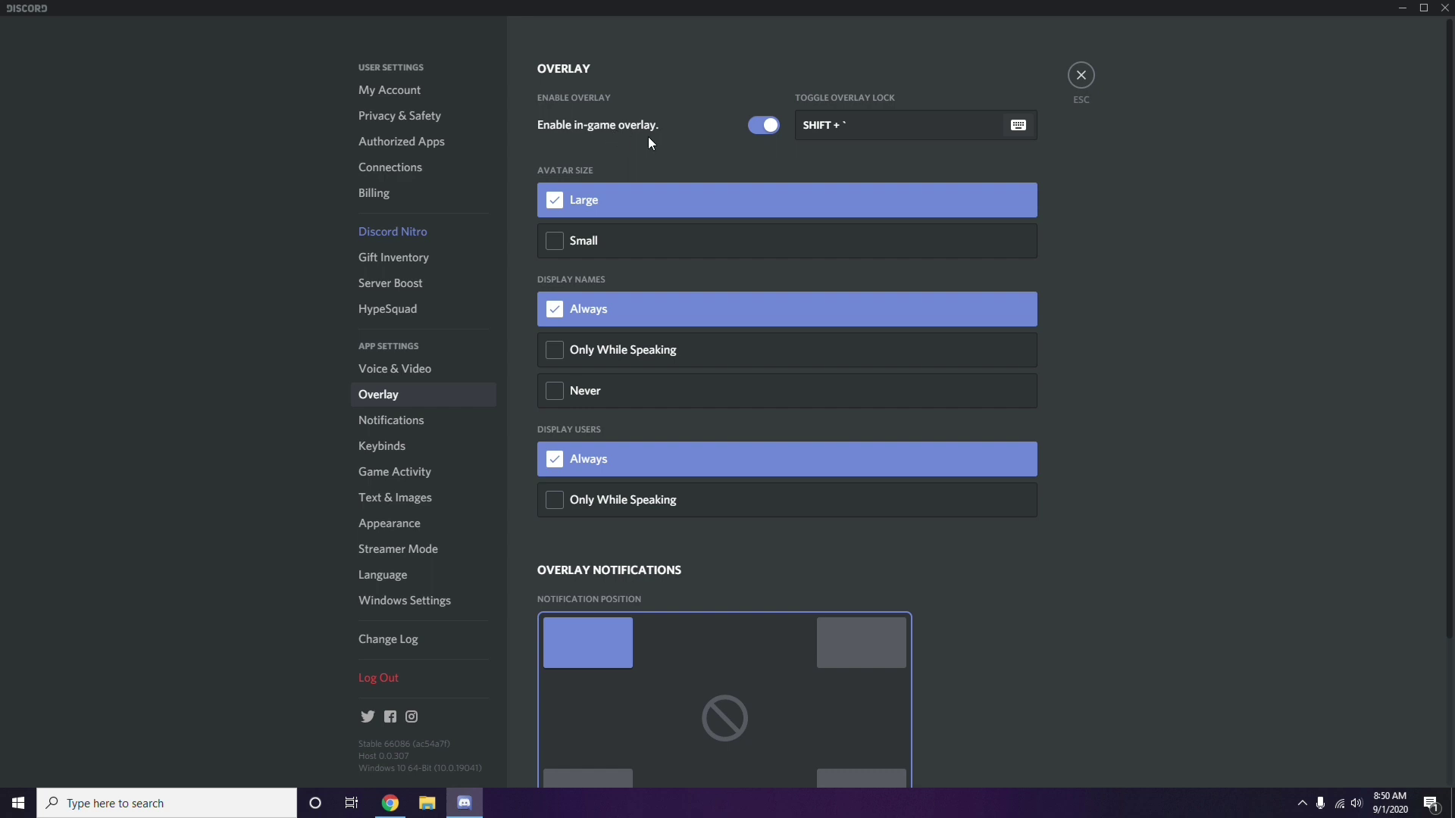
pyautogui.click(758, 127)
# - Turn off Hardware Acceleration in Discord's Appearance settings, accept the relaunch, and minimize the restarted window
pyautogui.click(401, 529)
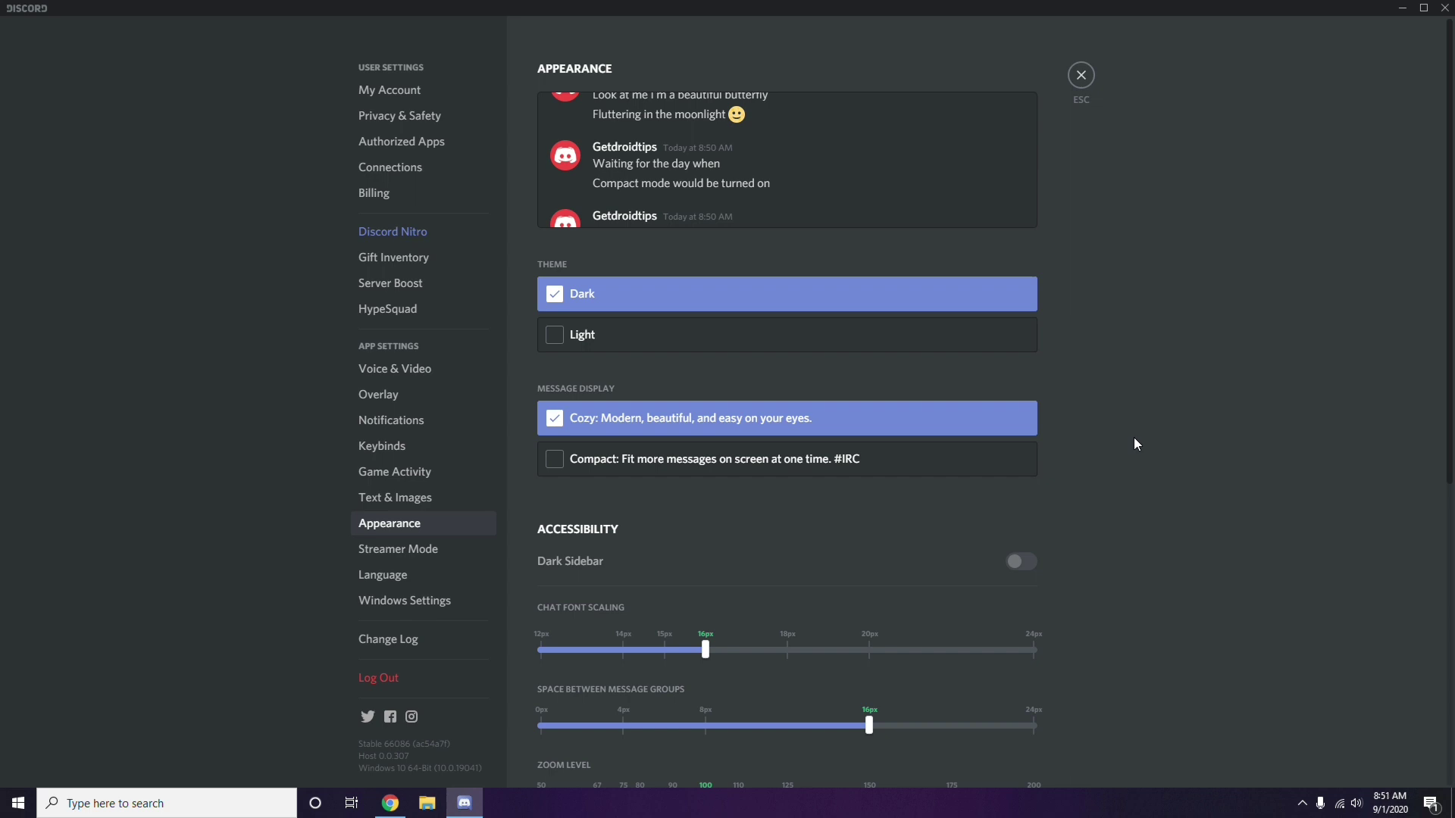
pyautogui.scroll(-6, 1134, 438)
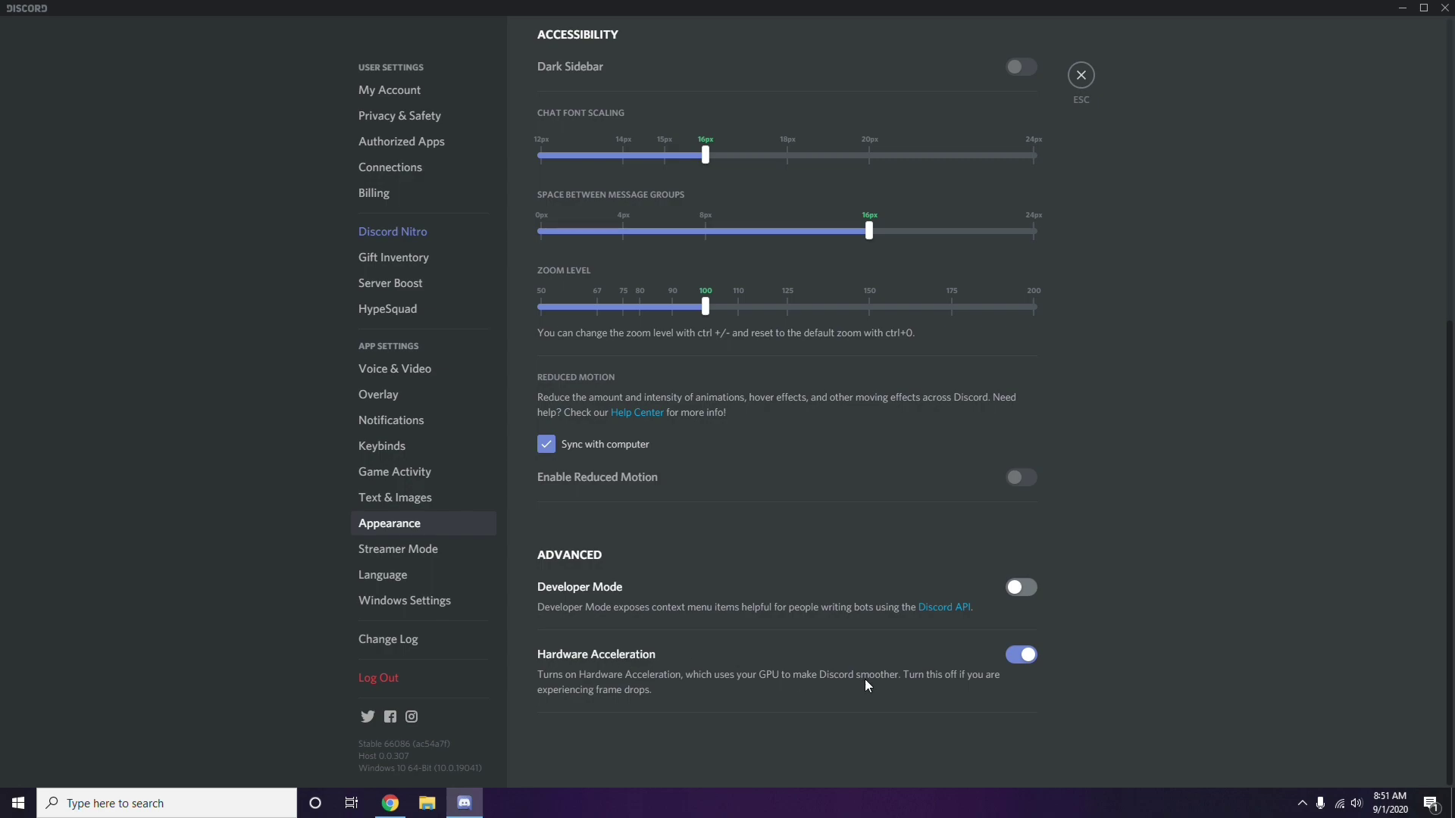
pyautogui.click(1021, 654)
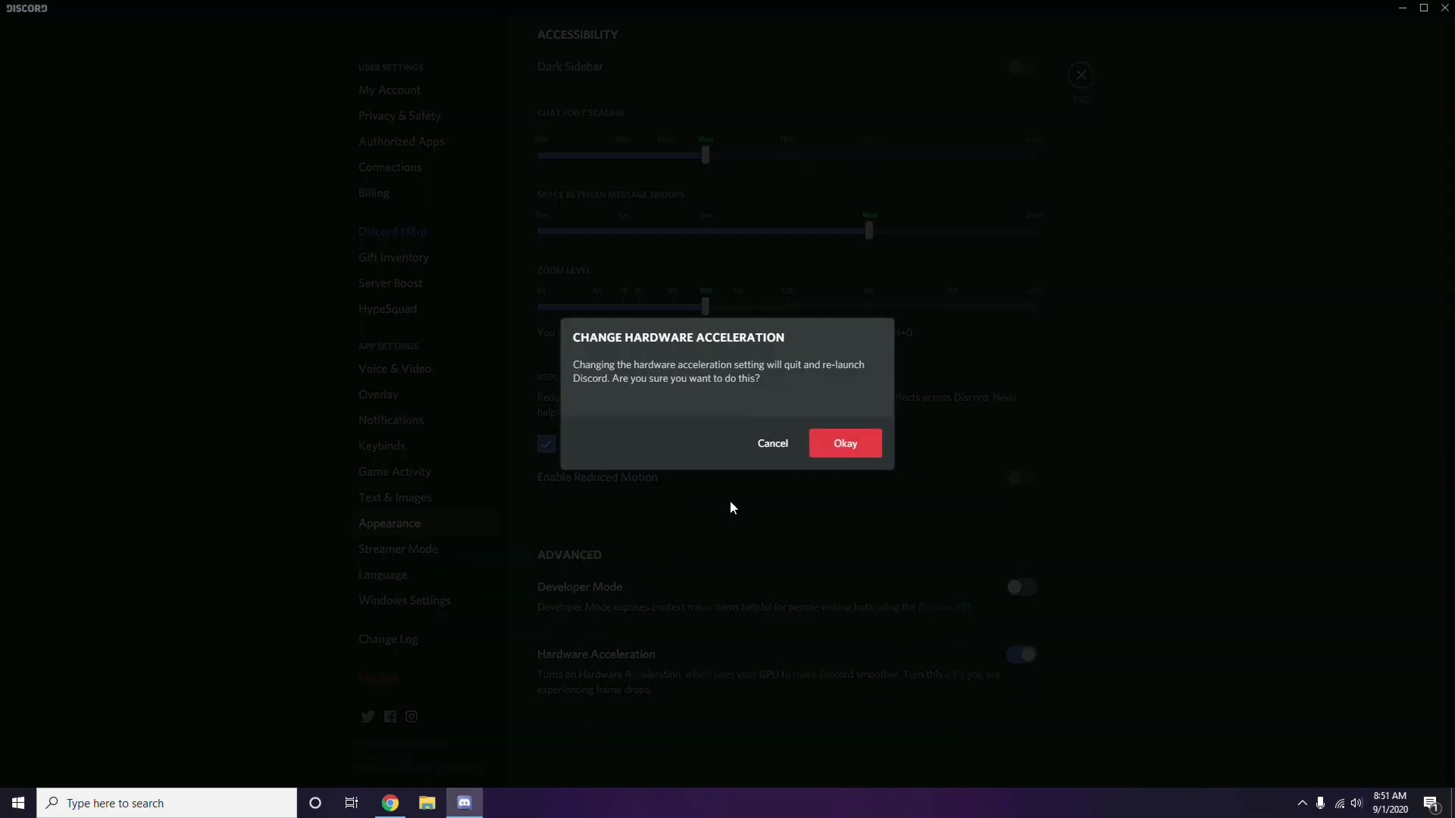
pyautogui.click(837, 448)
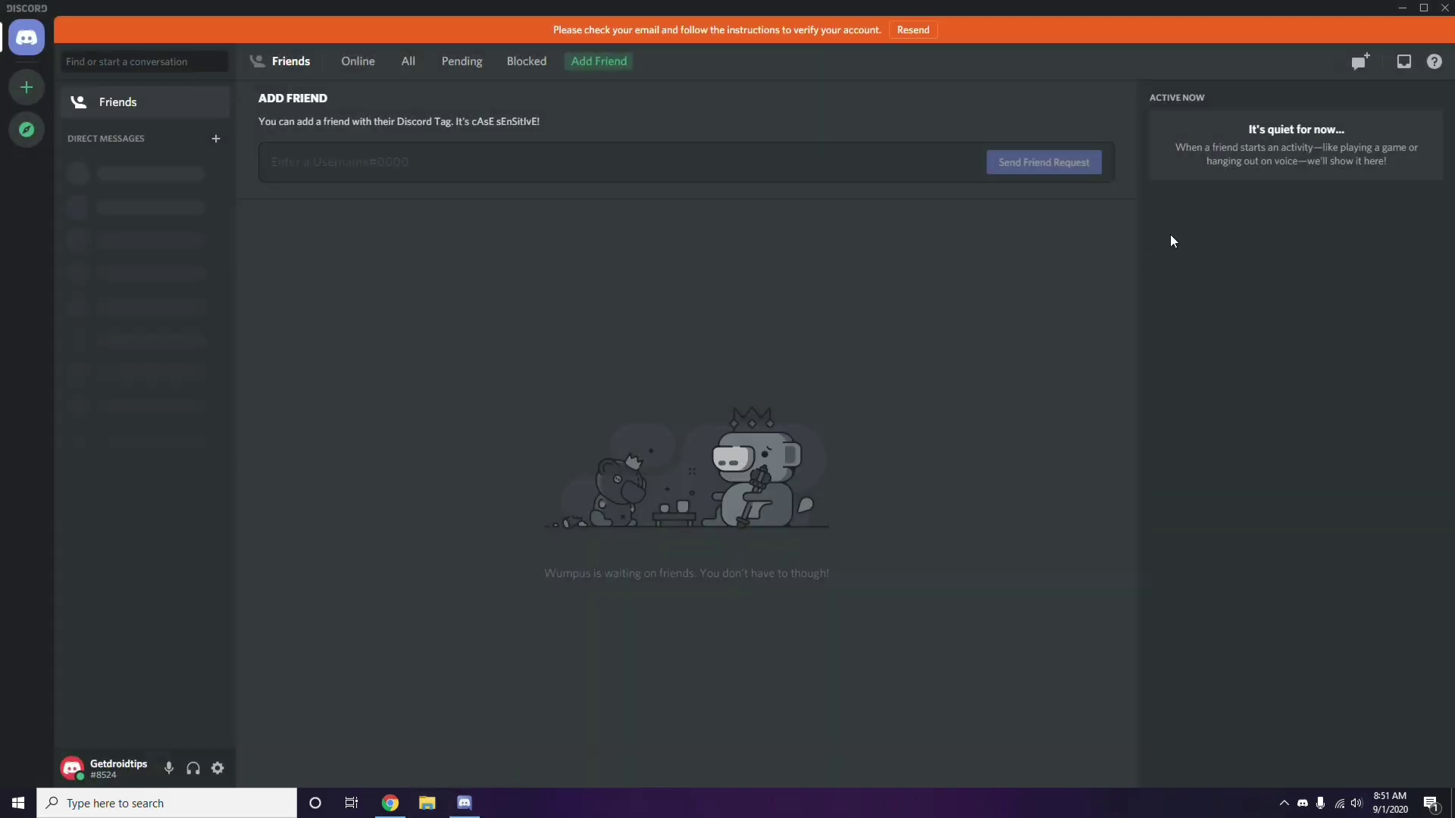
pyautogui.click(1403, 8)
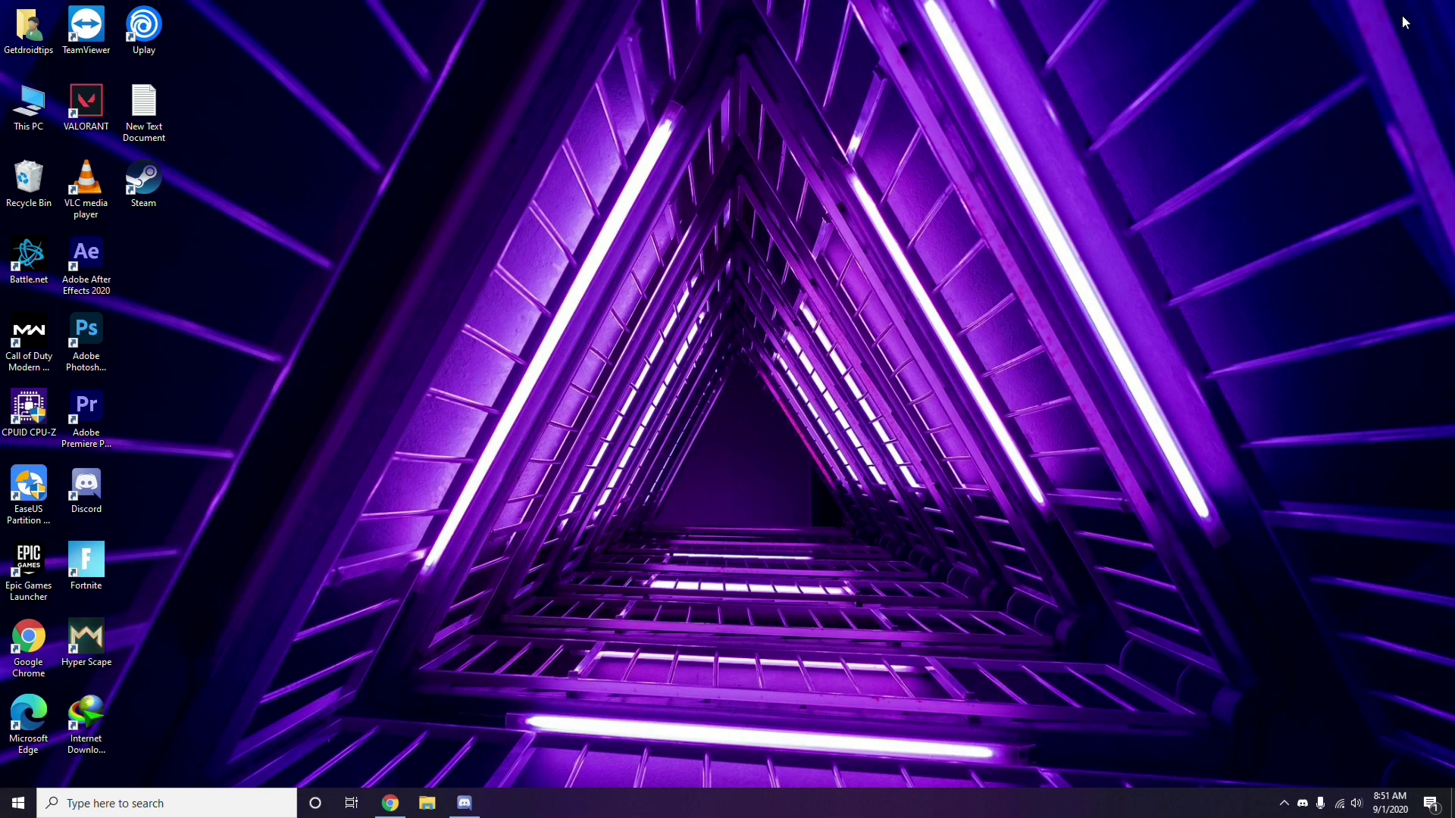
pyautogui.rightClick(577, 194)
pyautogui.click(616, 259)
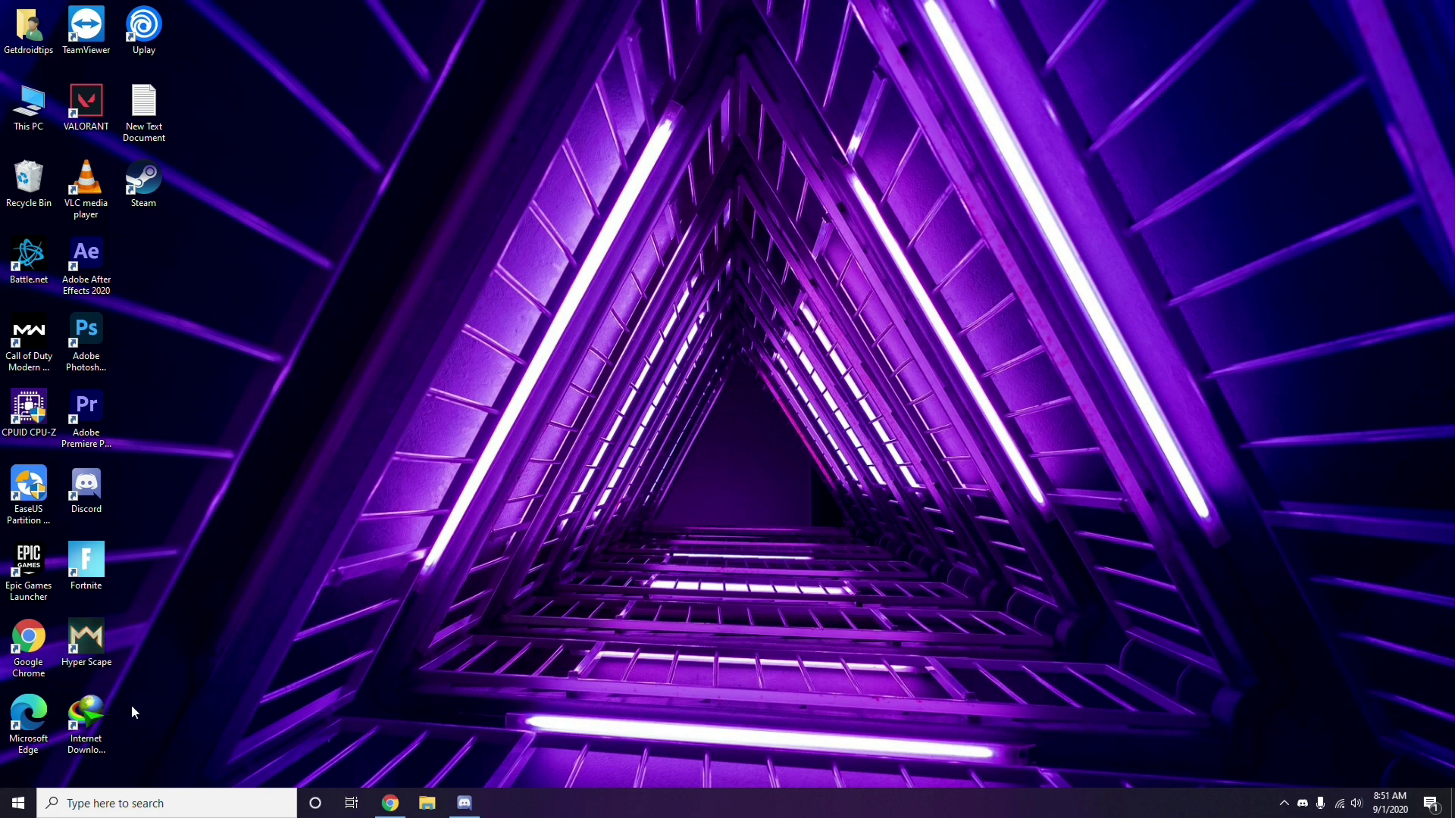
# - Find the Windows Update settings, check whether Windows is up to date, then close Settings and refresh the desktop
pyautogui.click(117, 807)
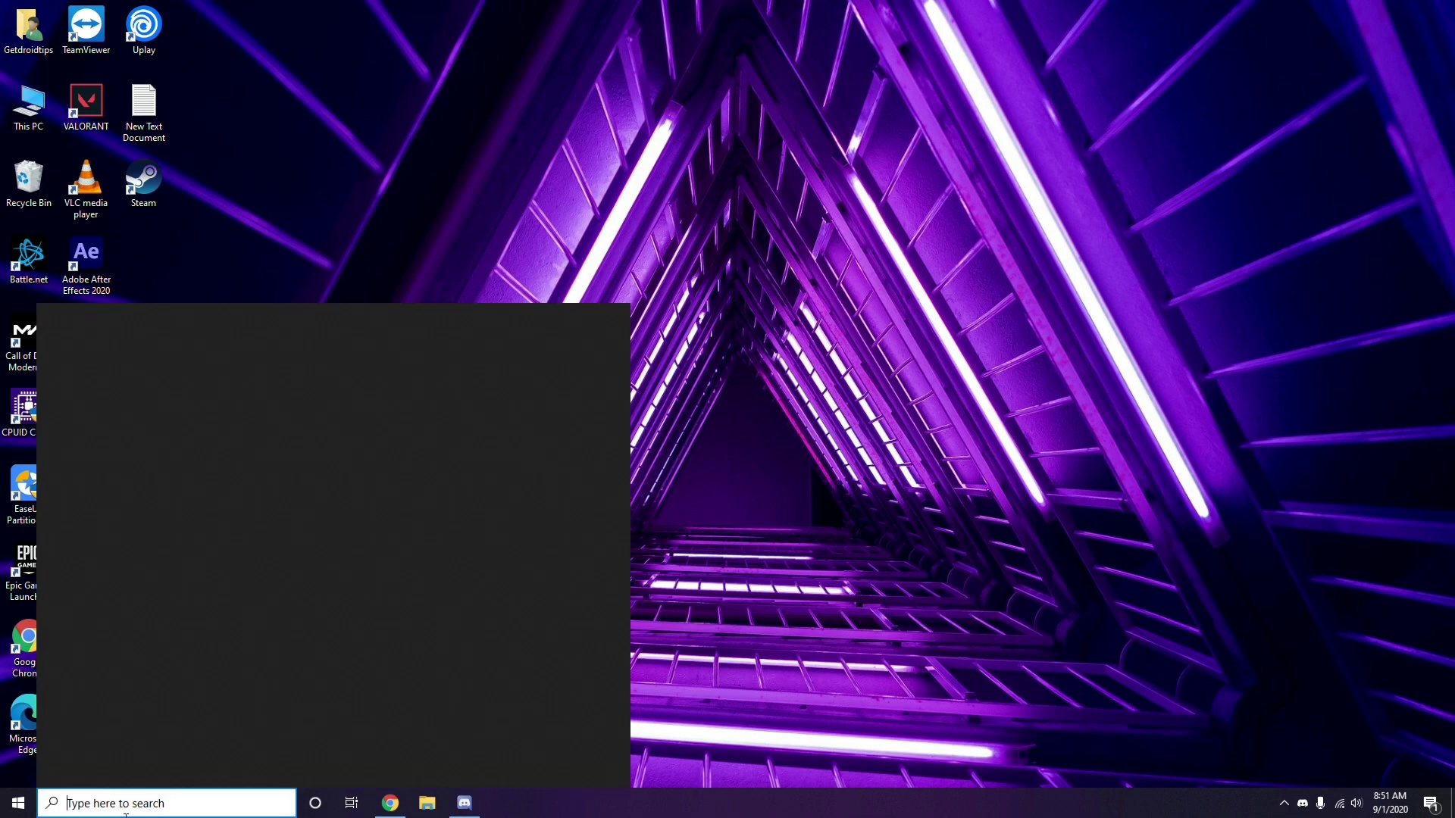
pyautogui.write('wi')
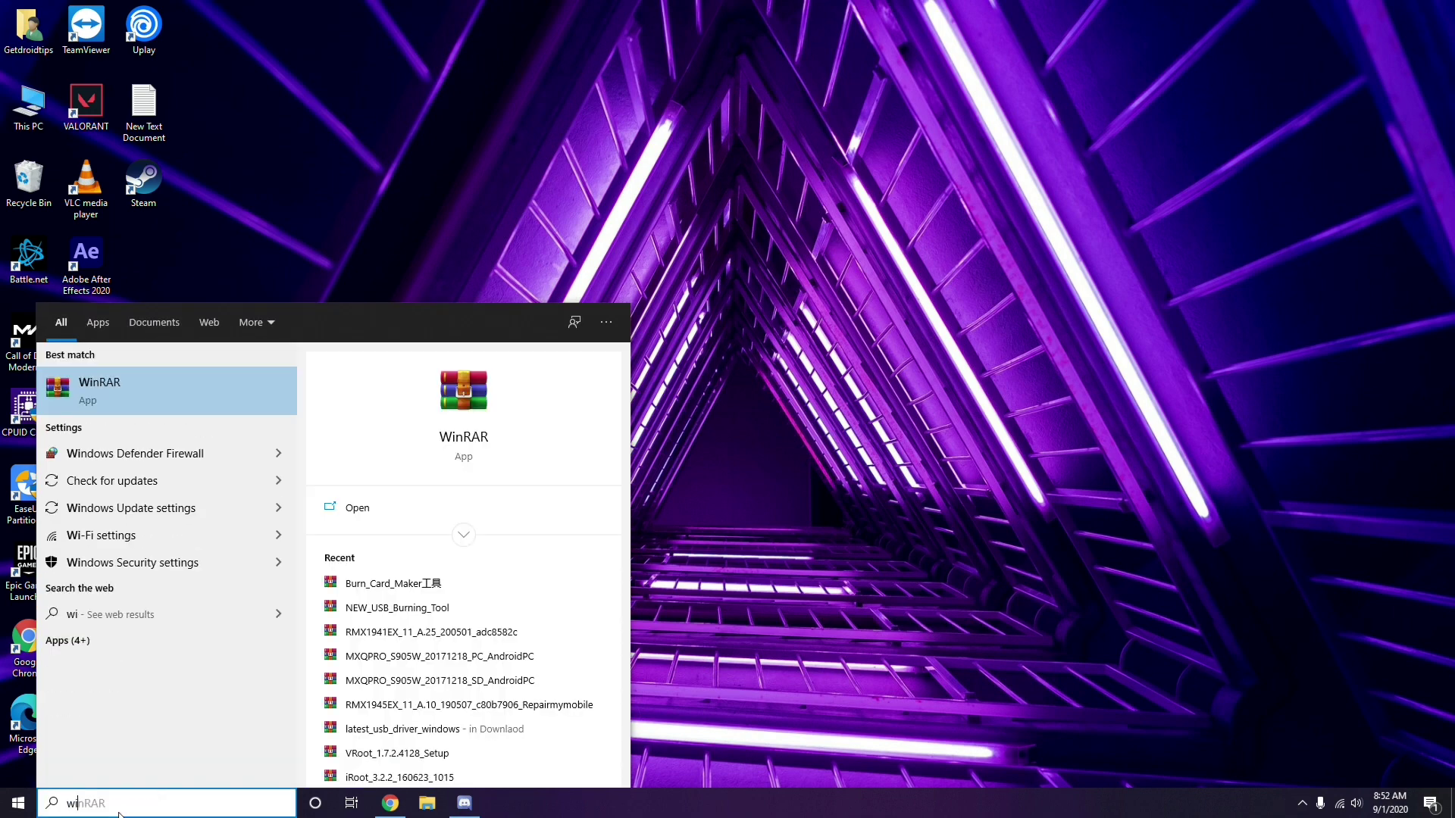
pyautogui.write('ndows')
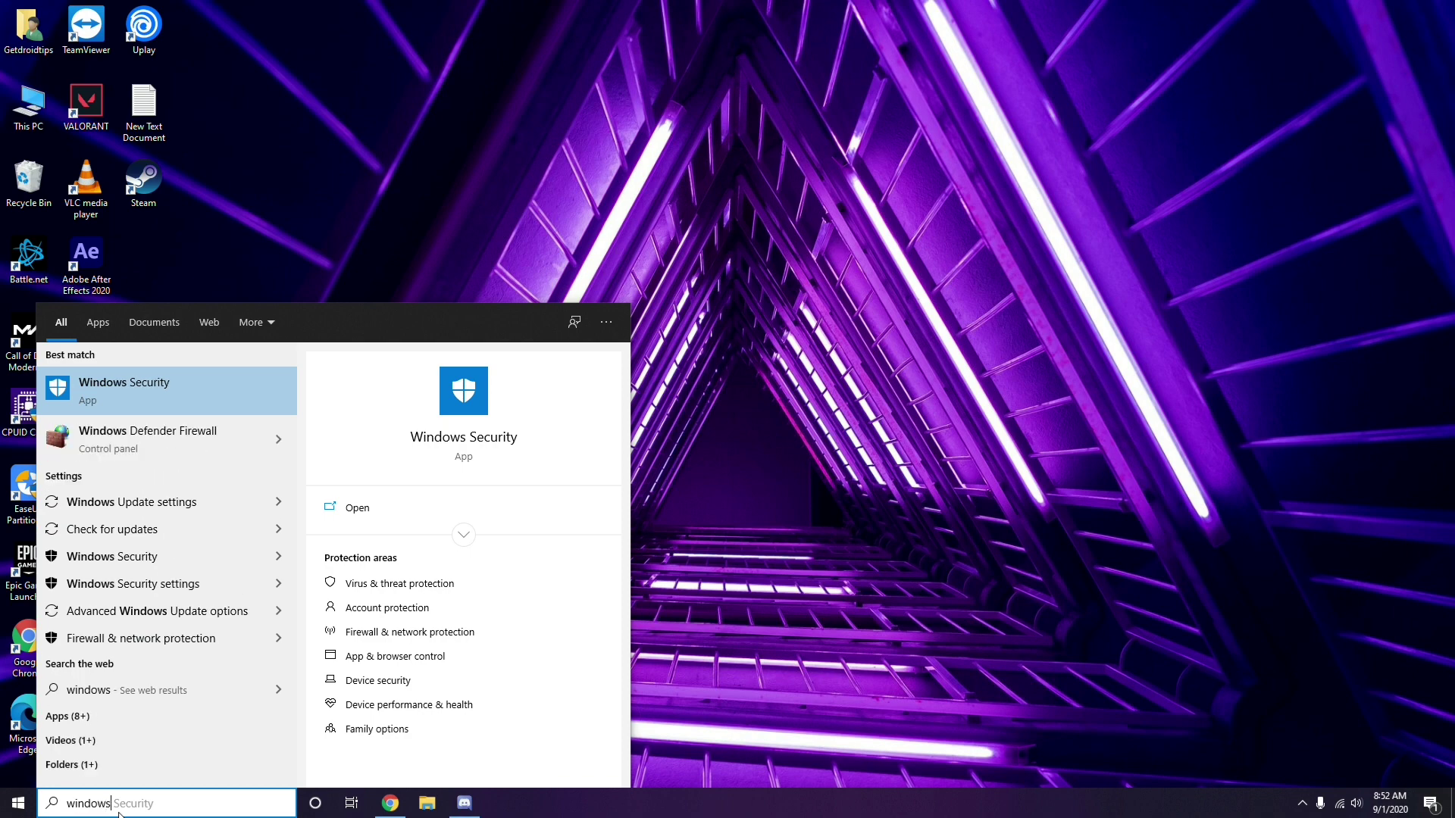
pyautogui.click(182, 503)
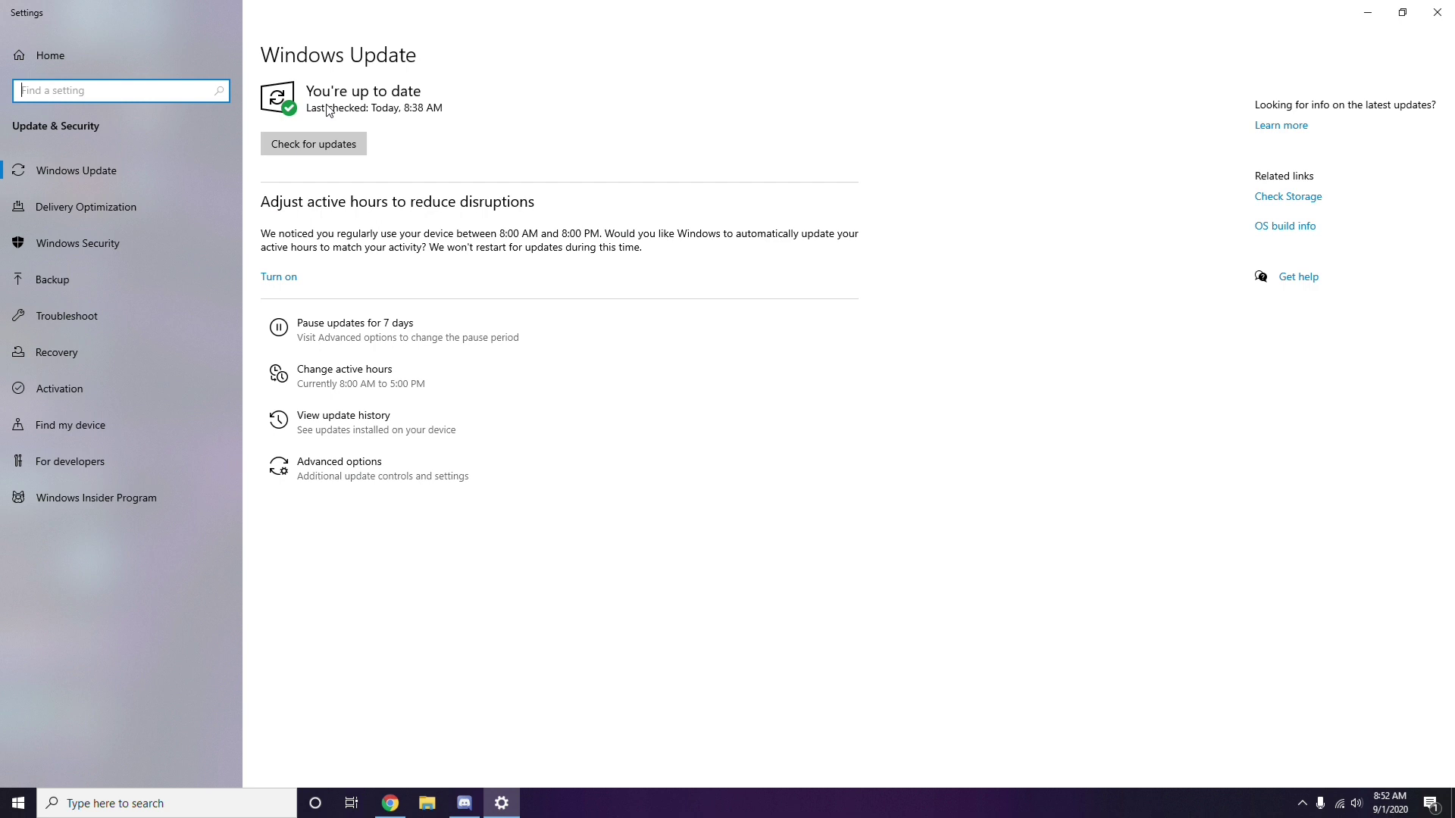
pyautogui.click(1438, 12)
pyautogui.rightClick(613, 130)
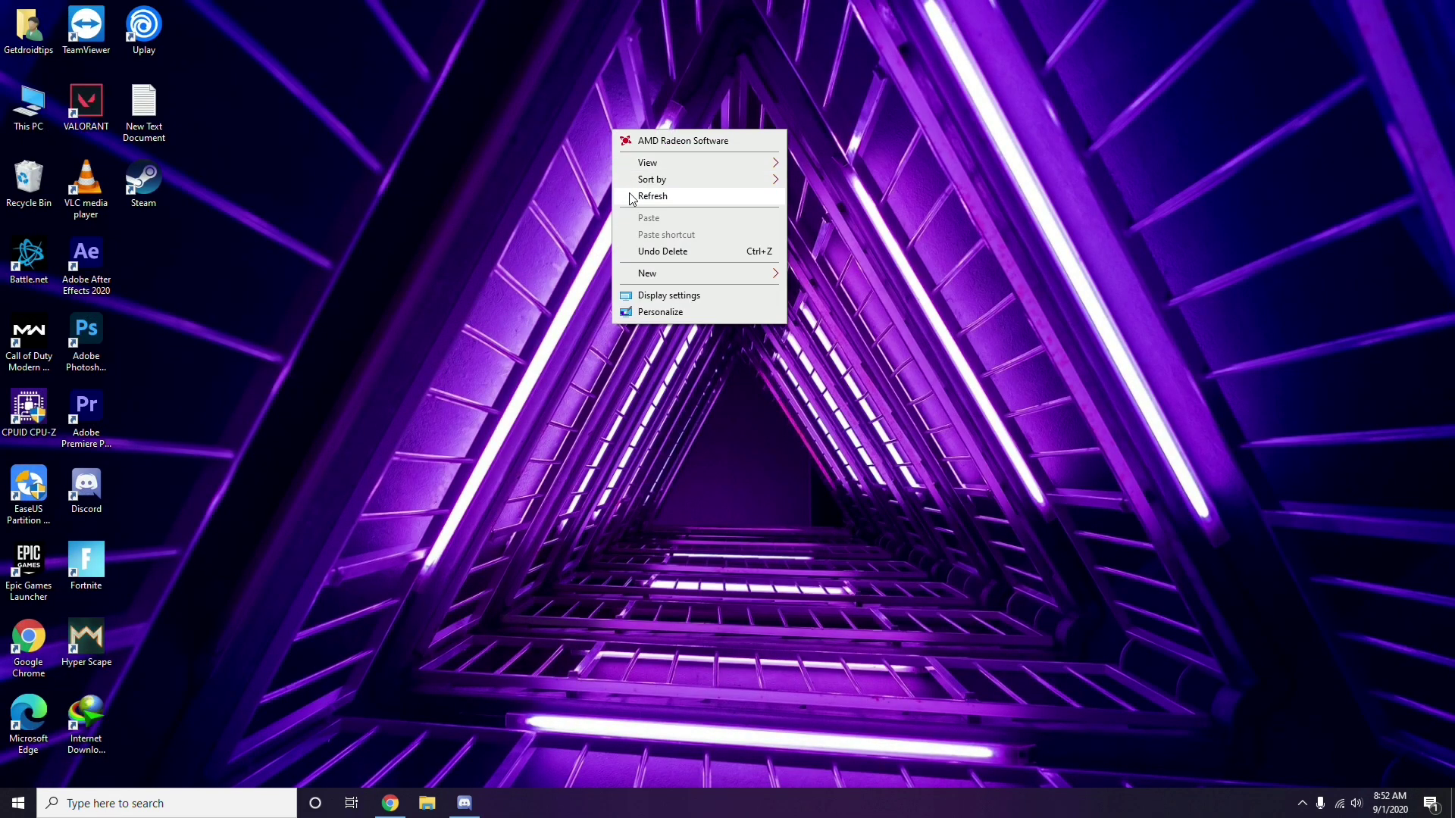
pyautogui.click(632, 197)
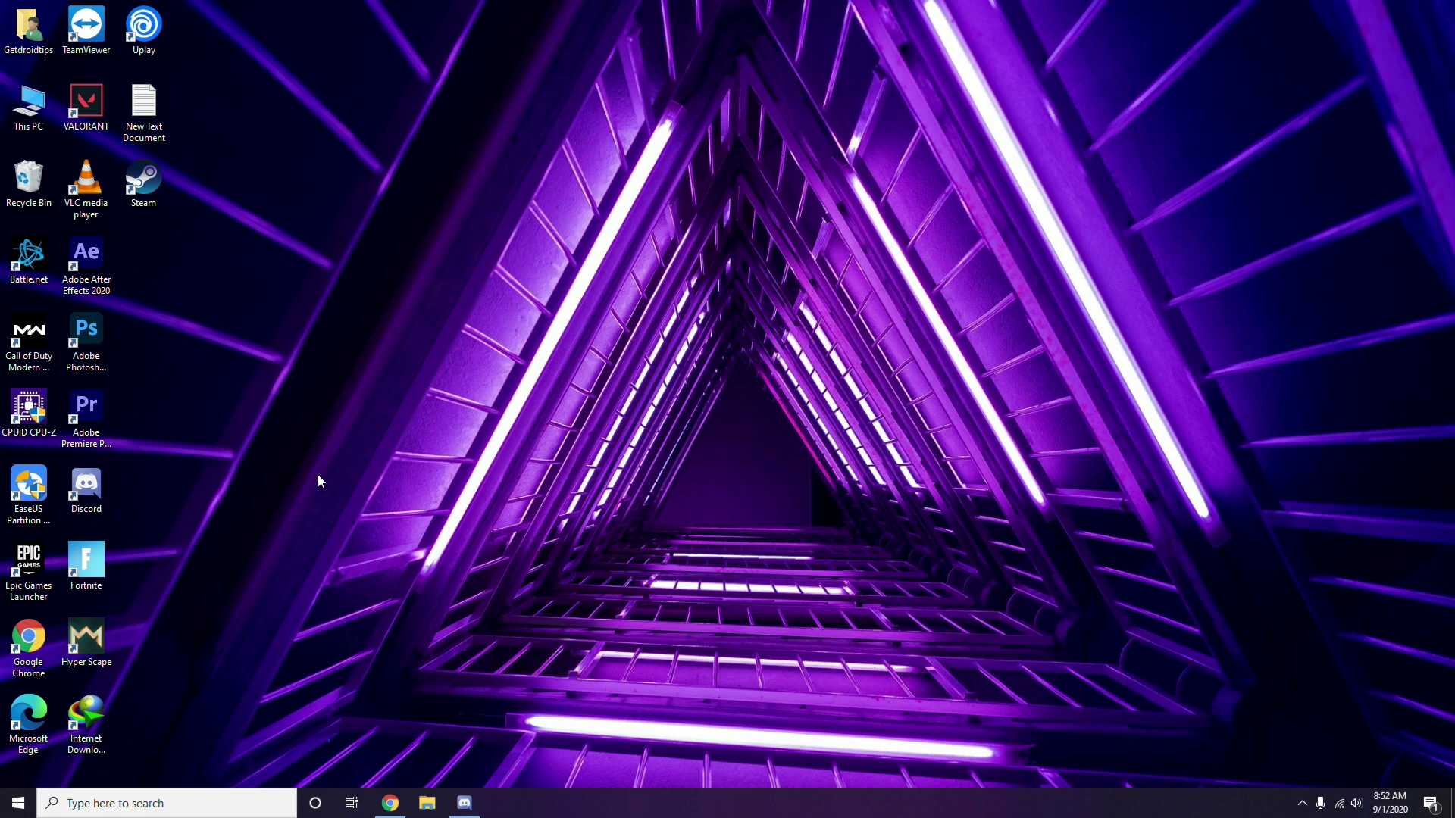
# - Open Windows Settings and view the update history under Update & Security
pyautogui.click(86, 806)
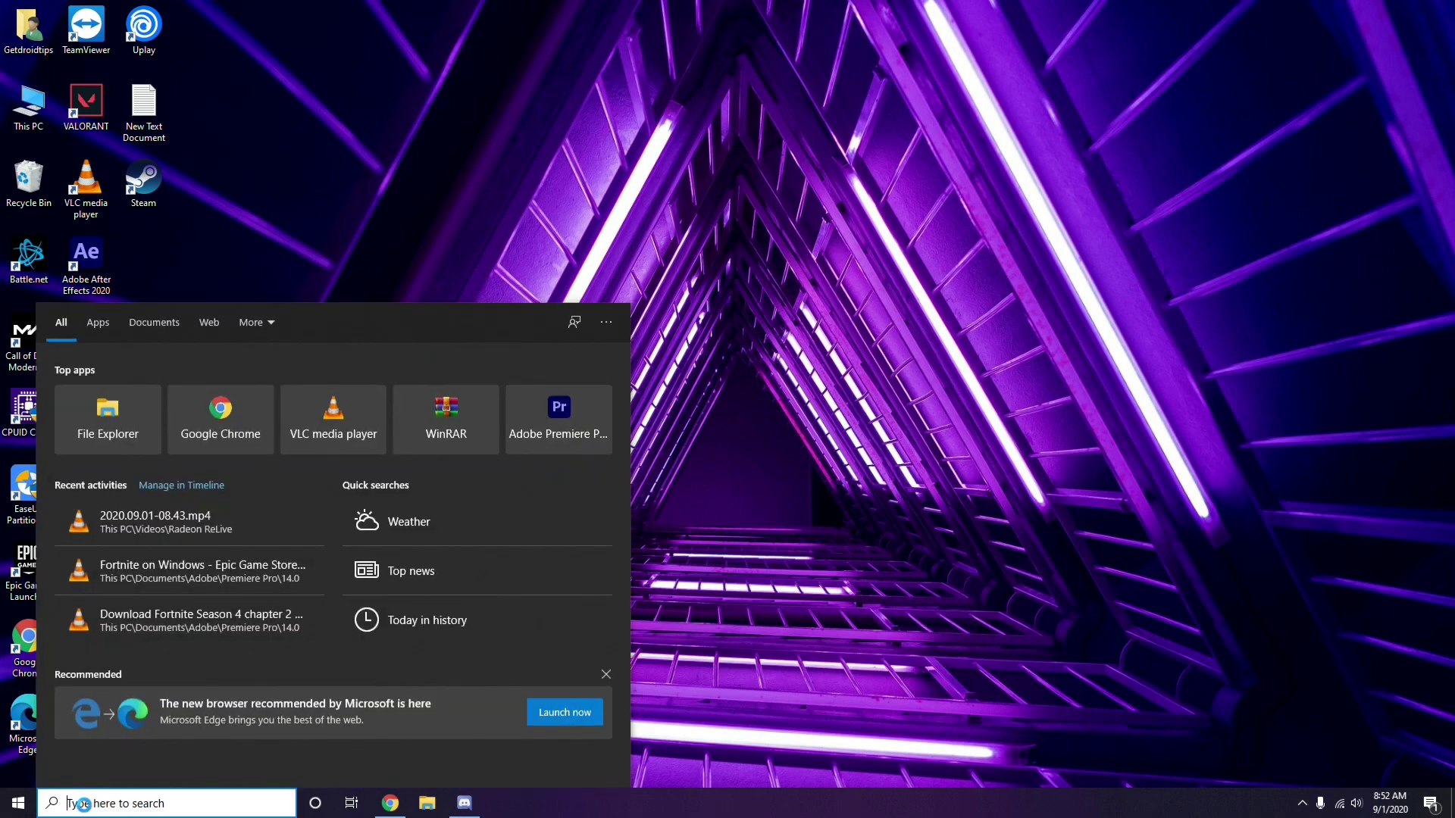
pyautogui.write('settings')
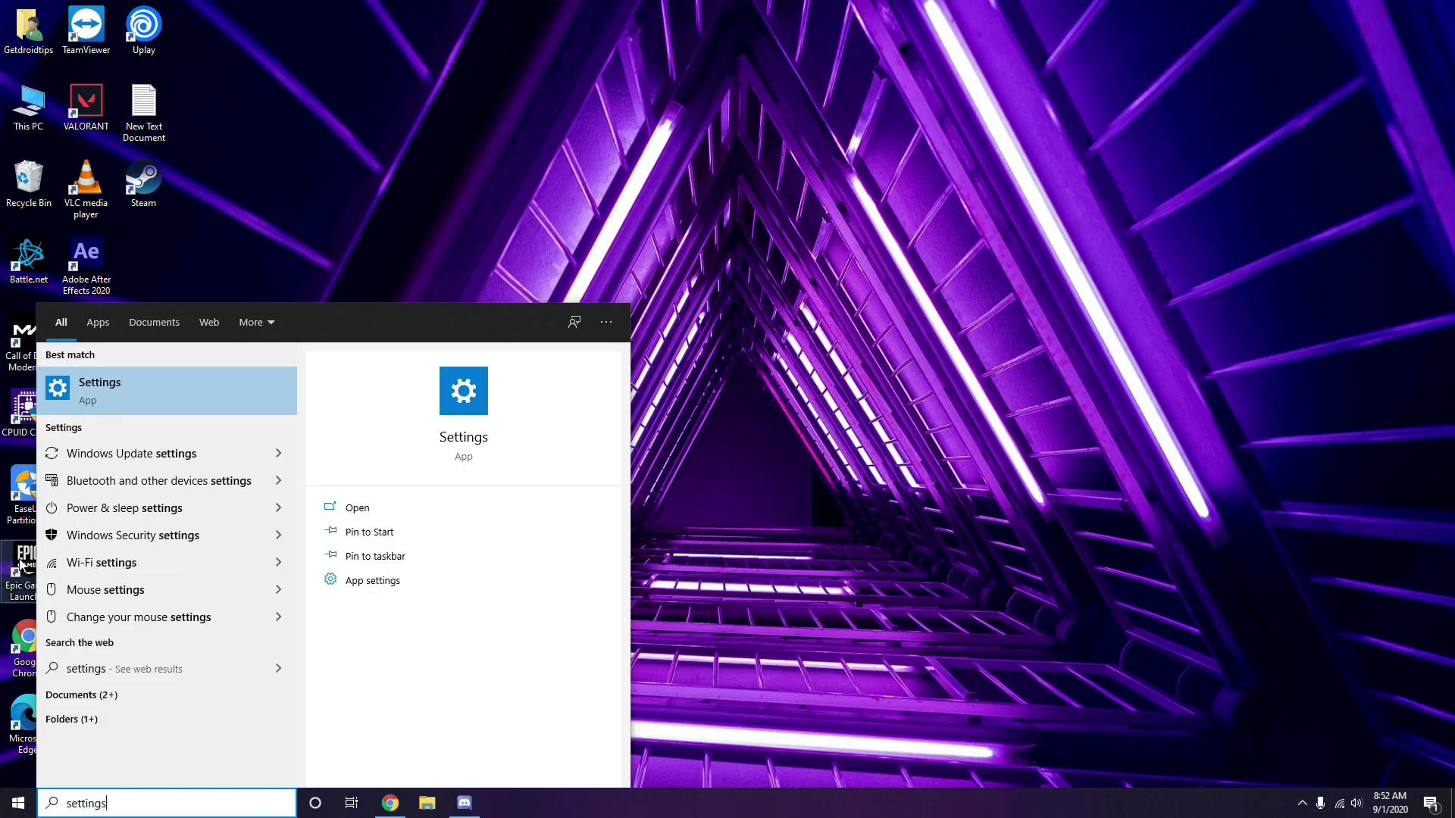
pyautogui.click(161, 394)
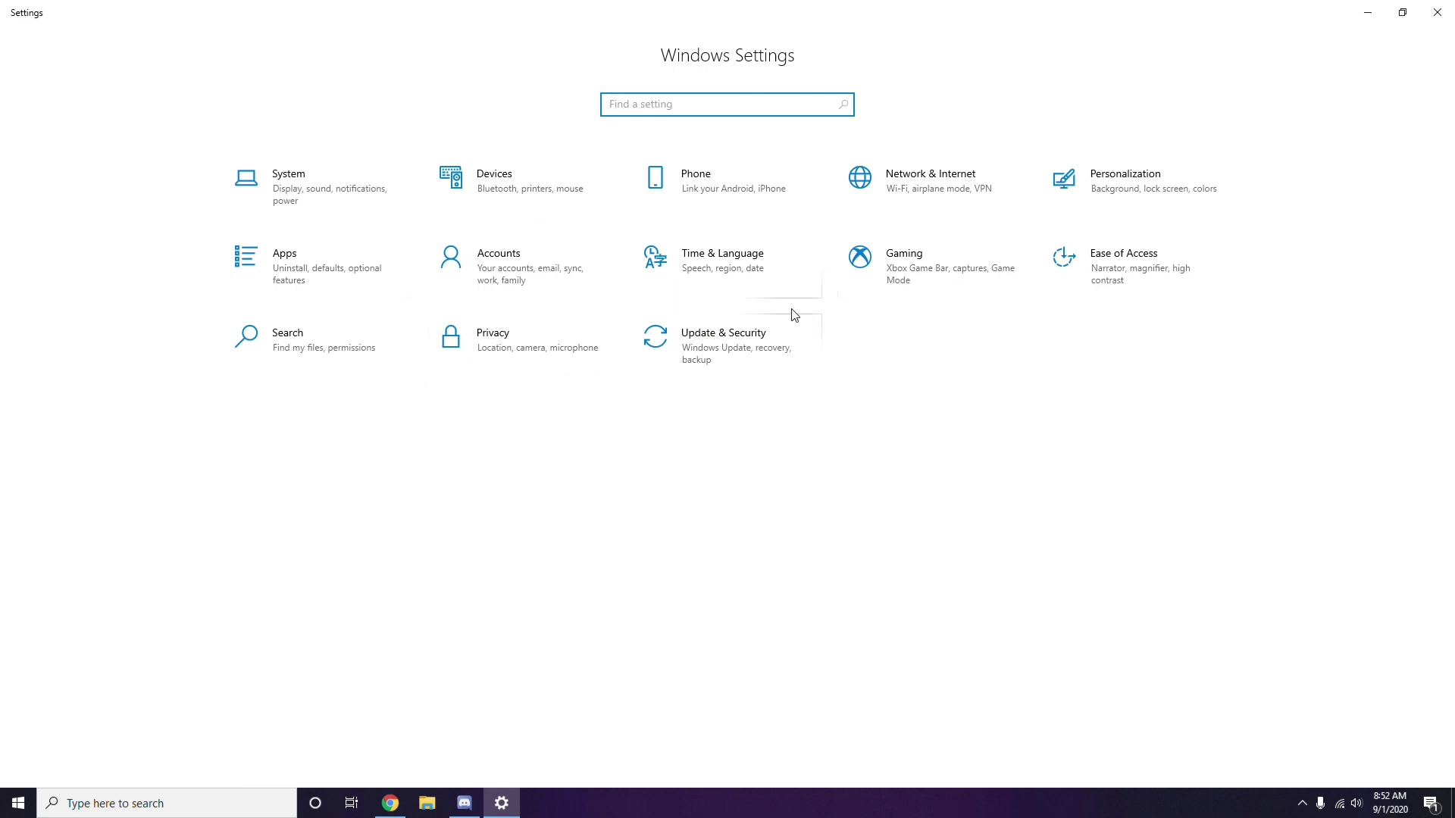
pyautogui.click(728, 359)
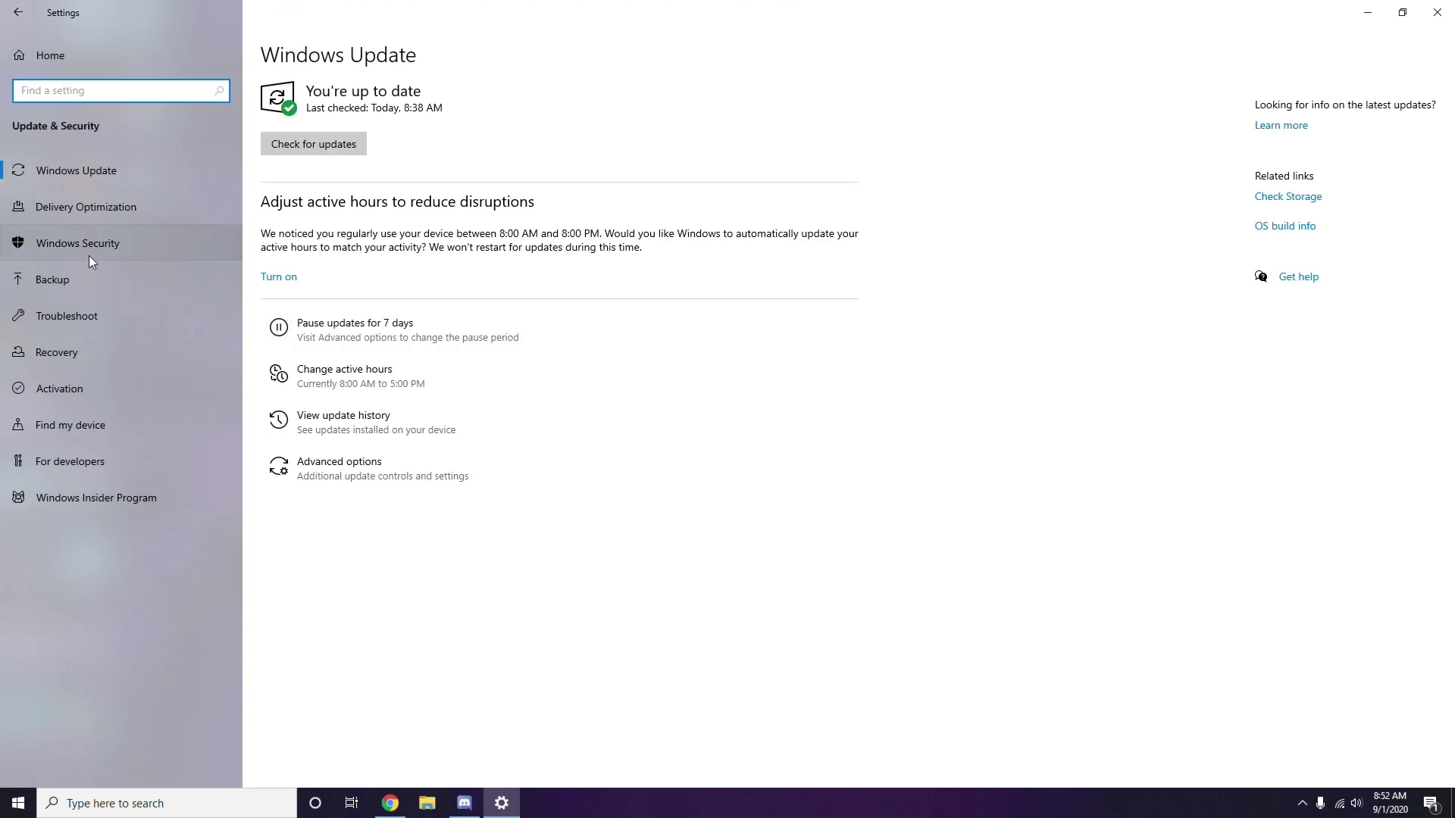
pyautogui.click(346, 425)
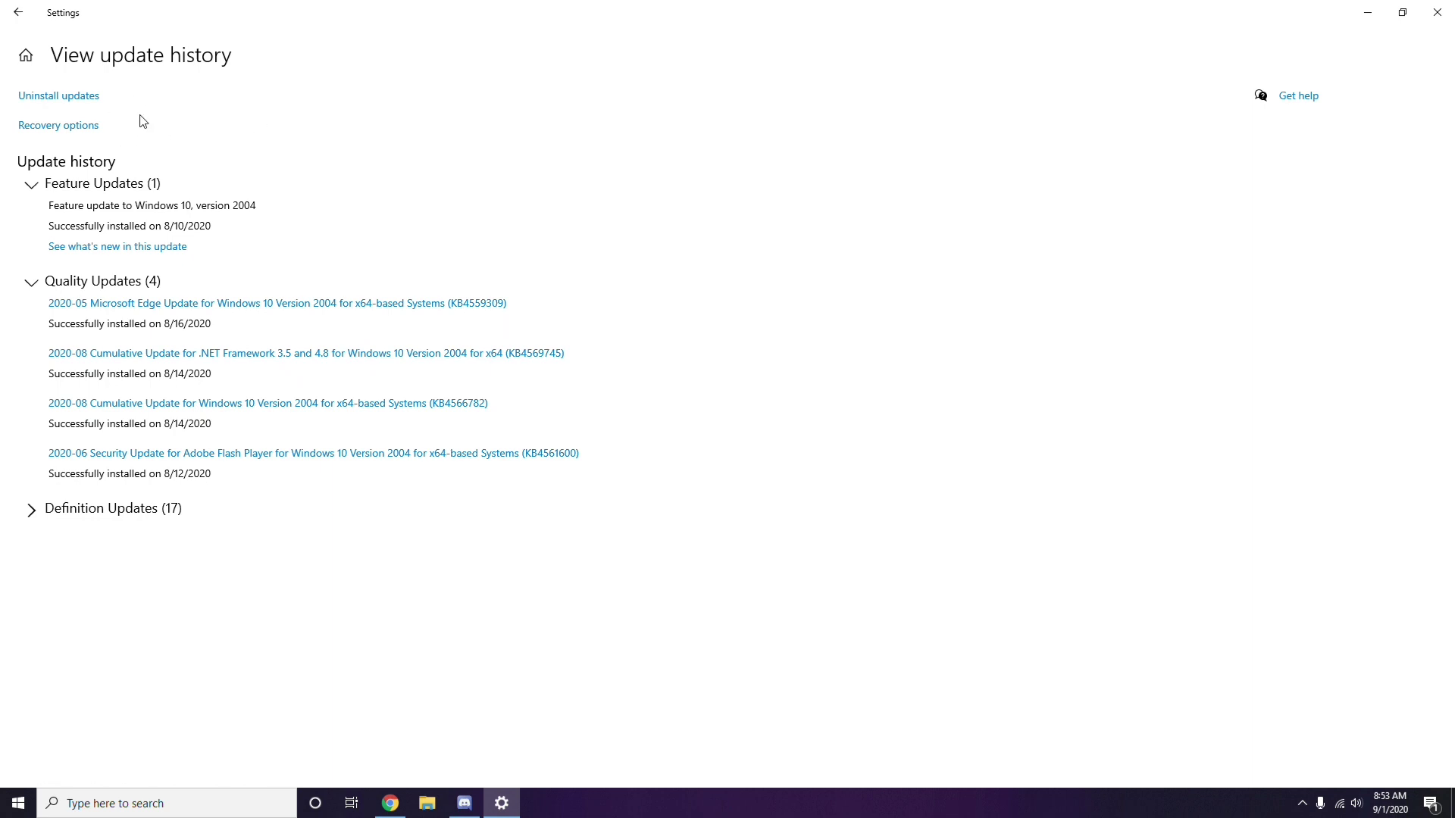
# - Show the list of installed updates and the uninstall option for the x64 KB2565063 update, then close both windows without uninstalling
pyautogui.click(71, 101)
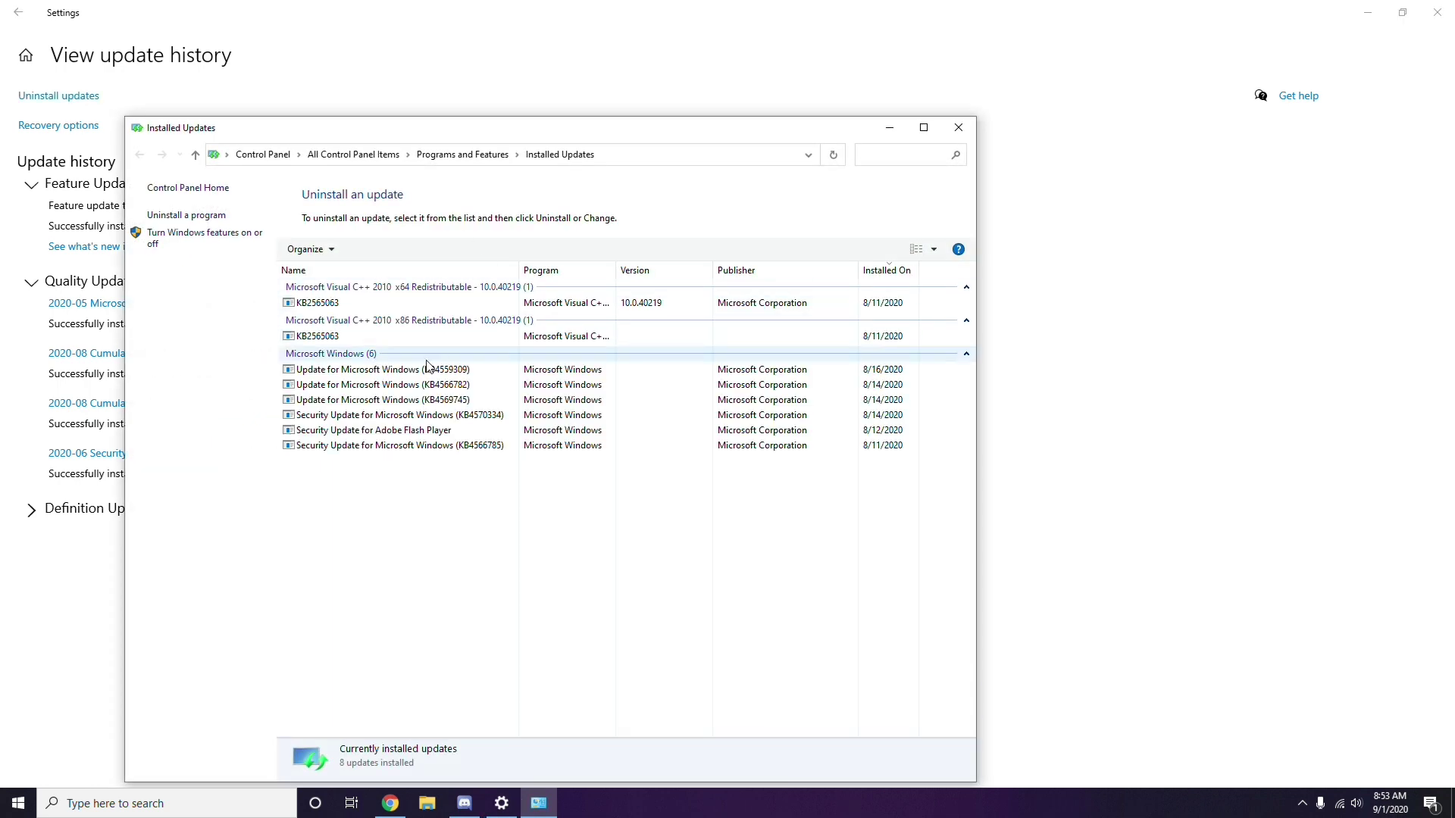
pyautogui.rightClick(333, 305)
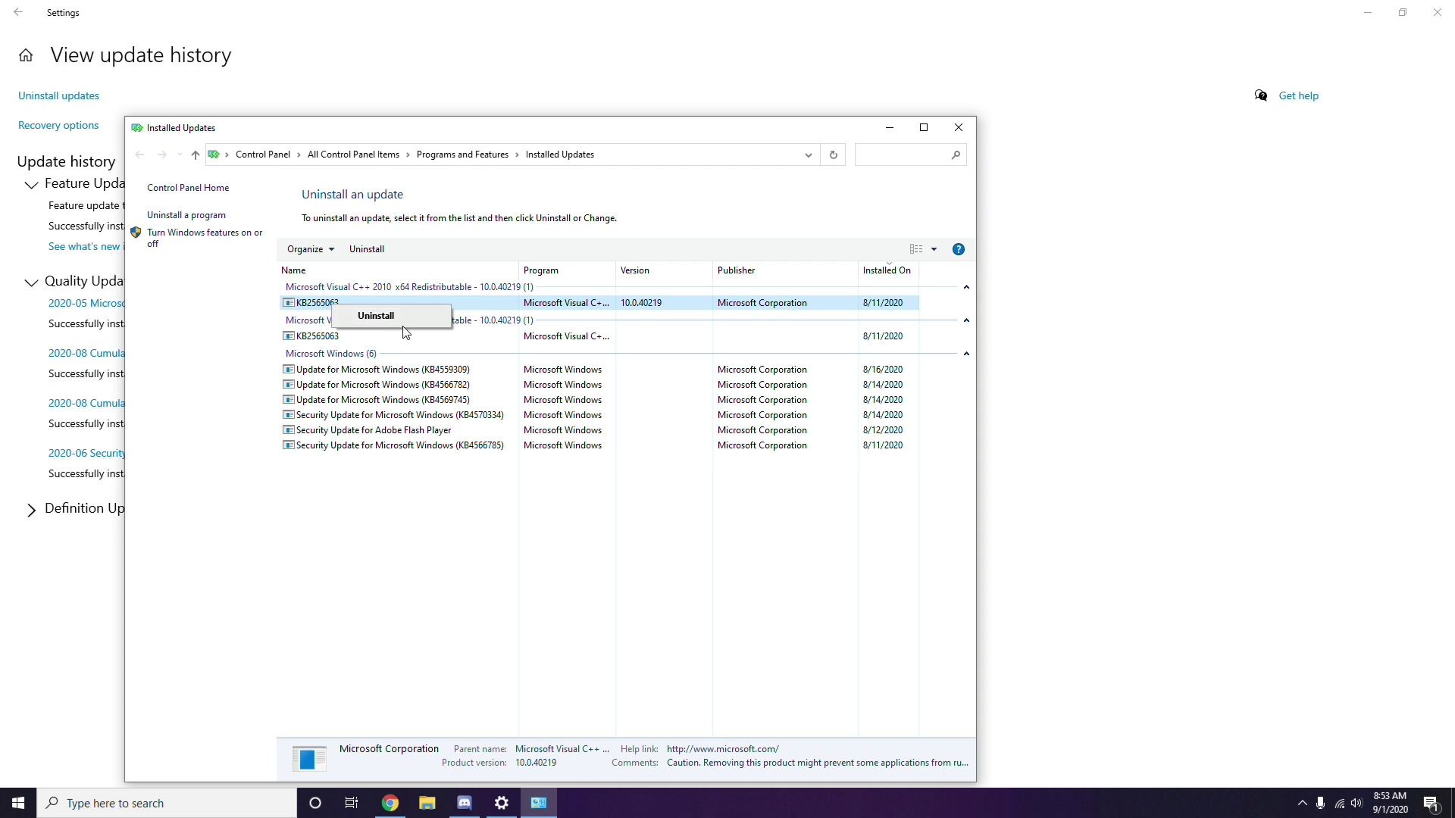
pyautogui.click(996, 296)
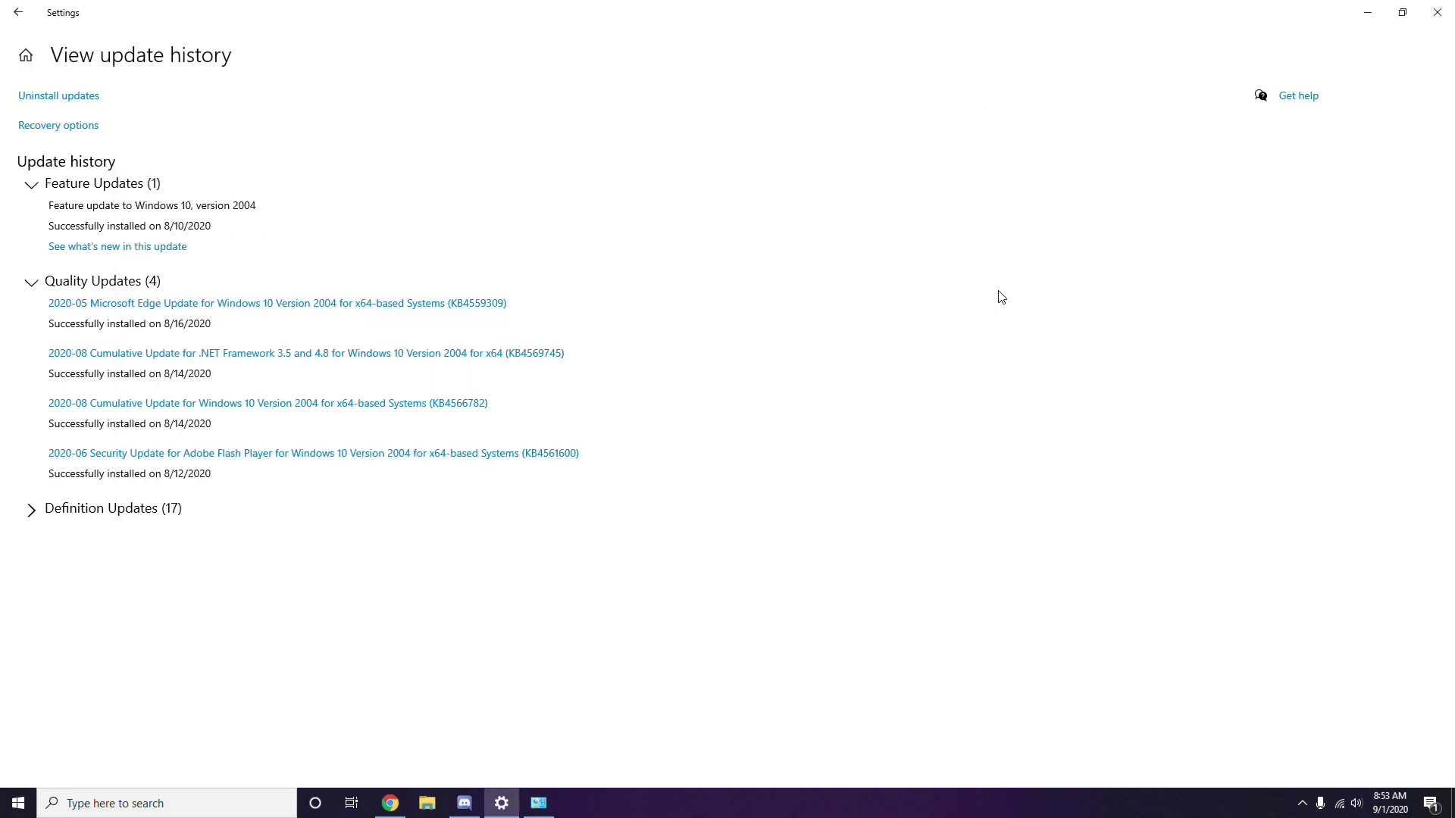
pyautogui.click(19, 13)
pyautogui.click(18, 12)
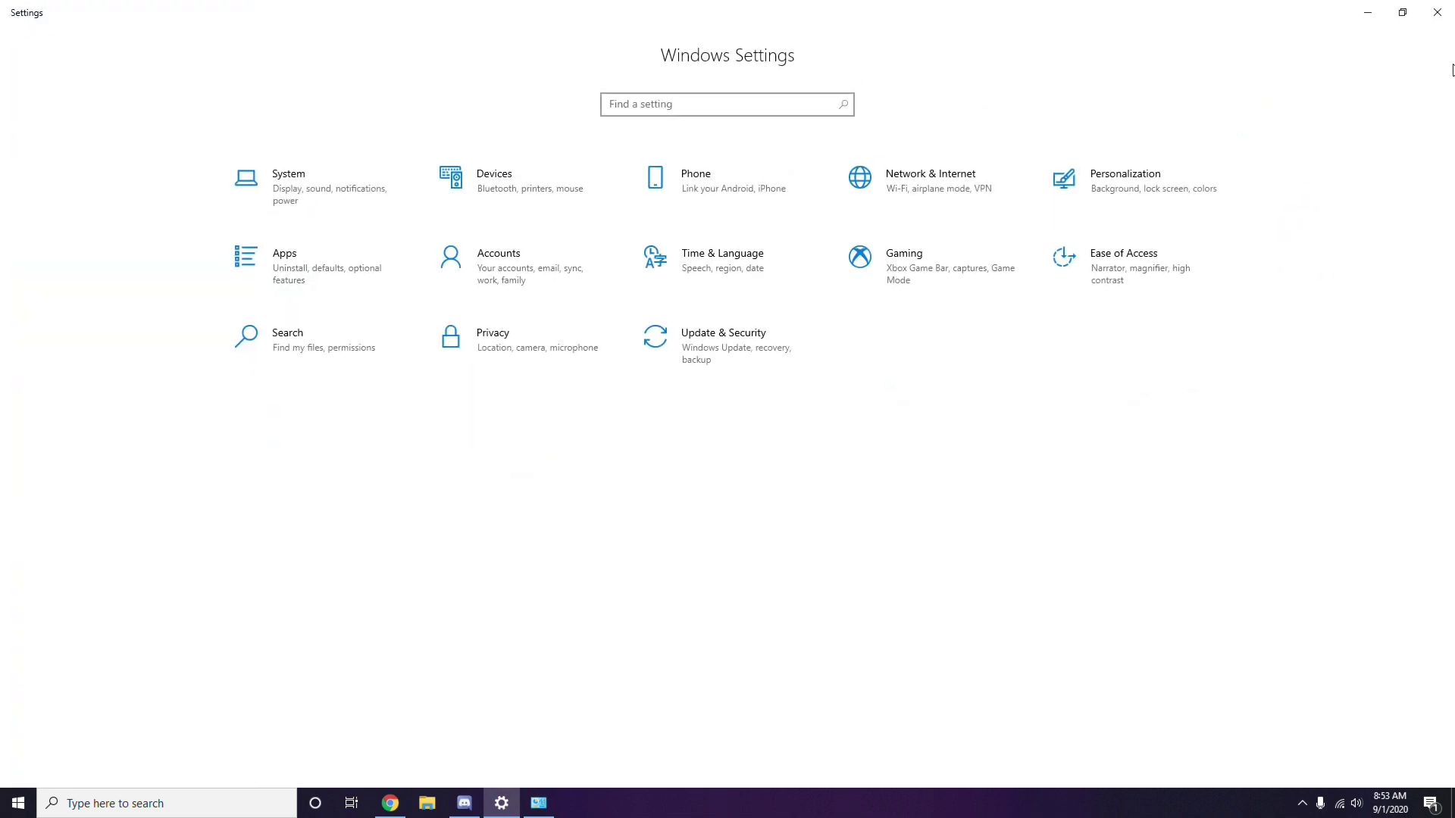
pyautogui.click(1438, 12)
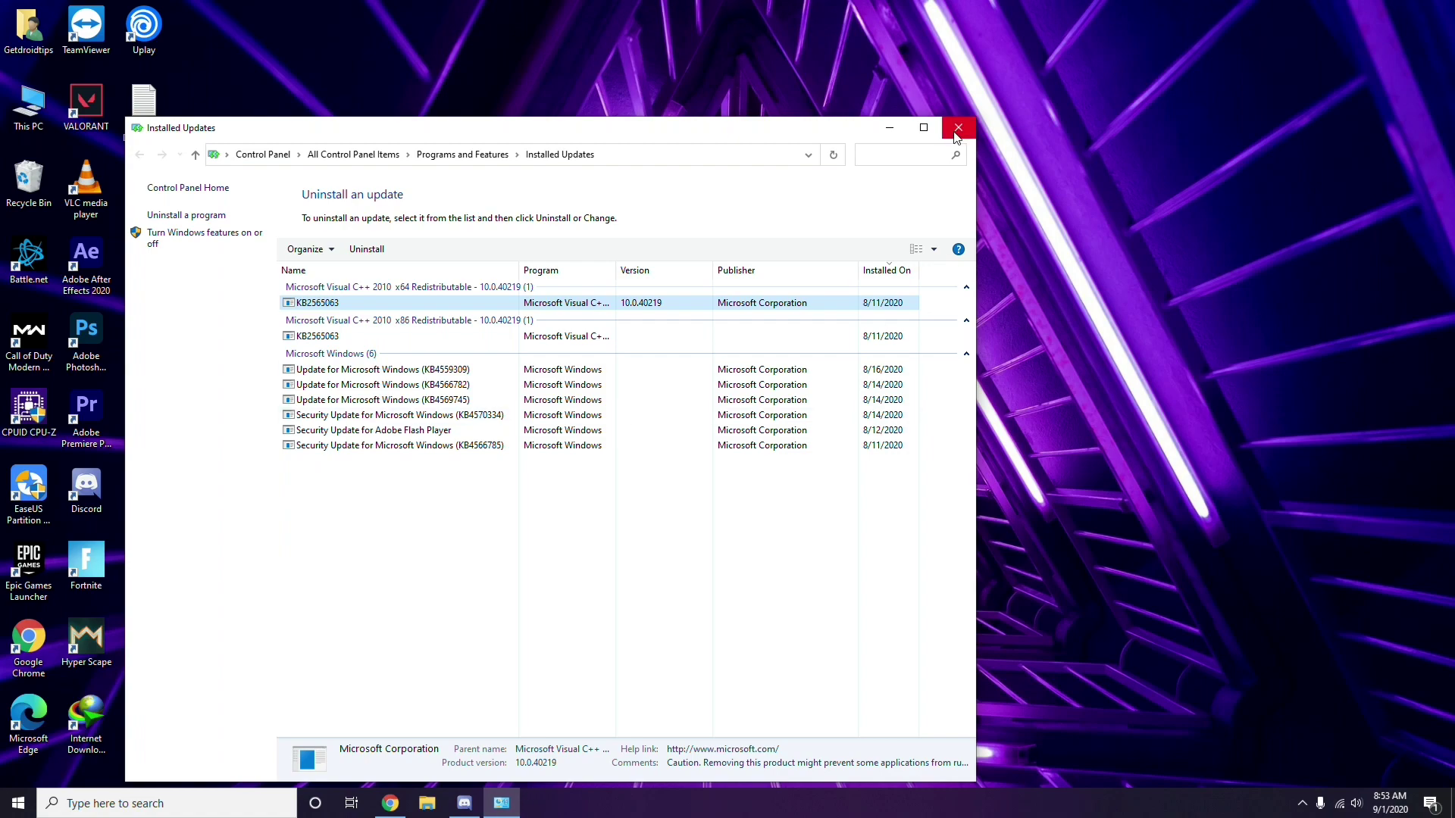
pyautogui.click(957, 129)
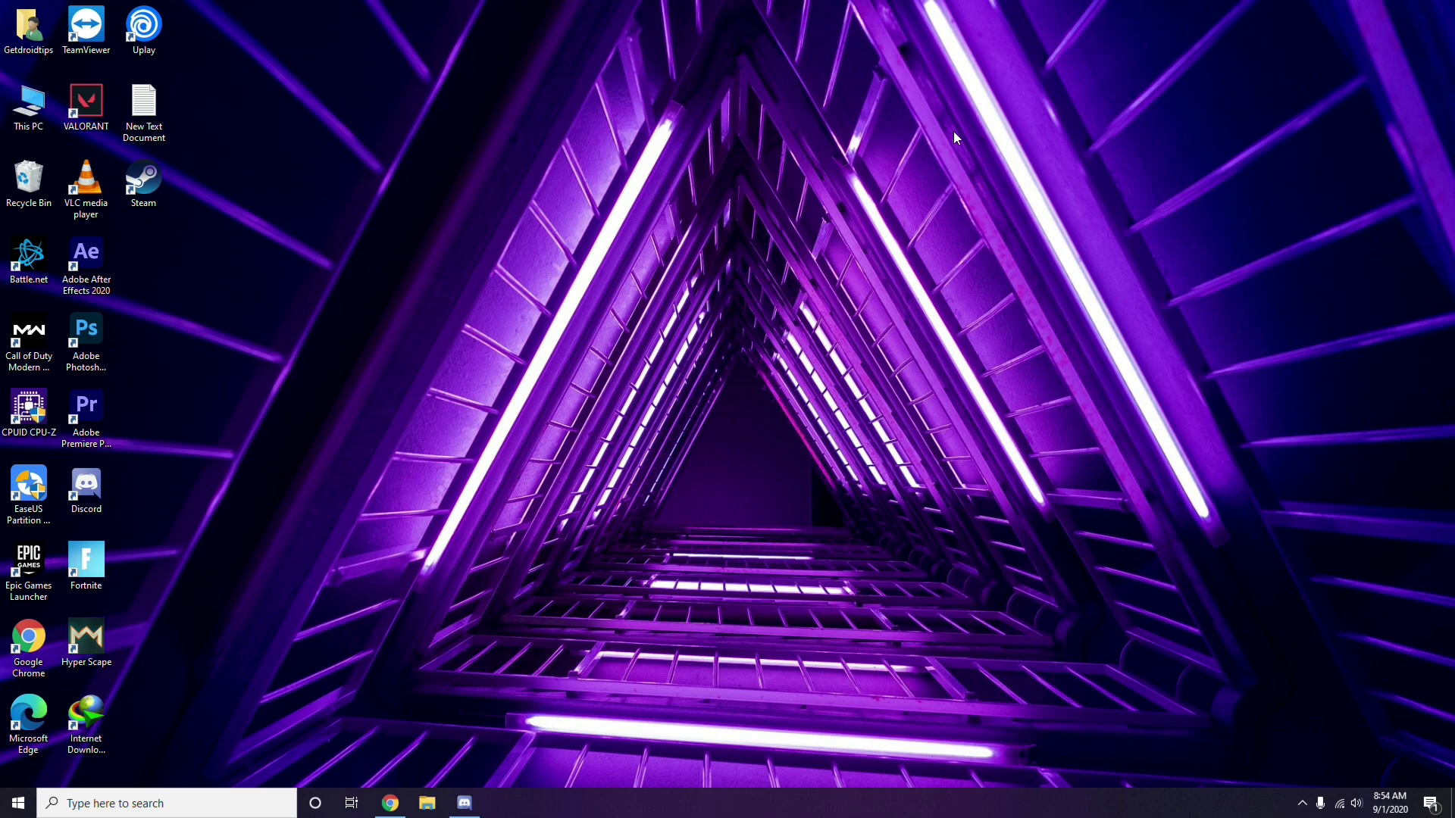
# - Run the %temp% command to open the temporary files folder
pyautogui.press('super+r')
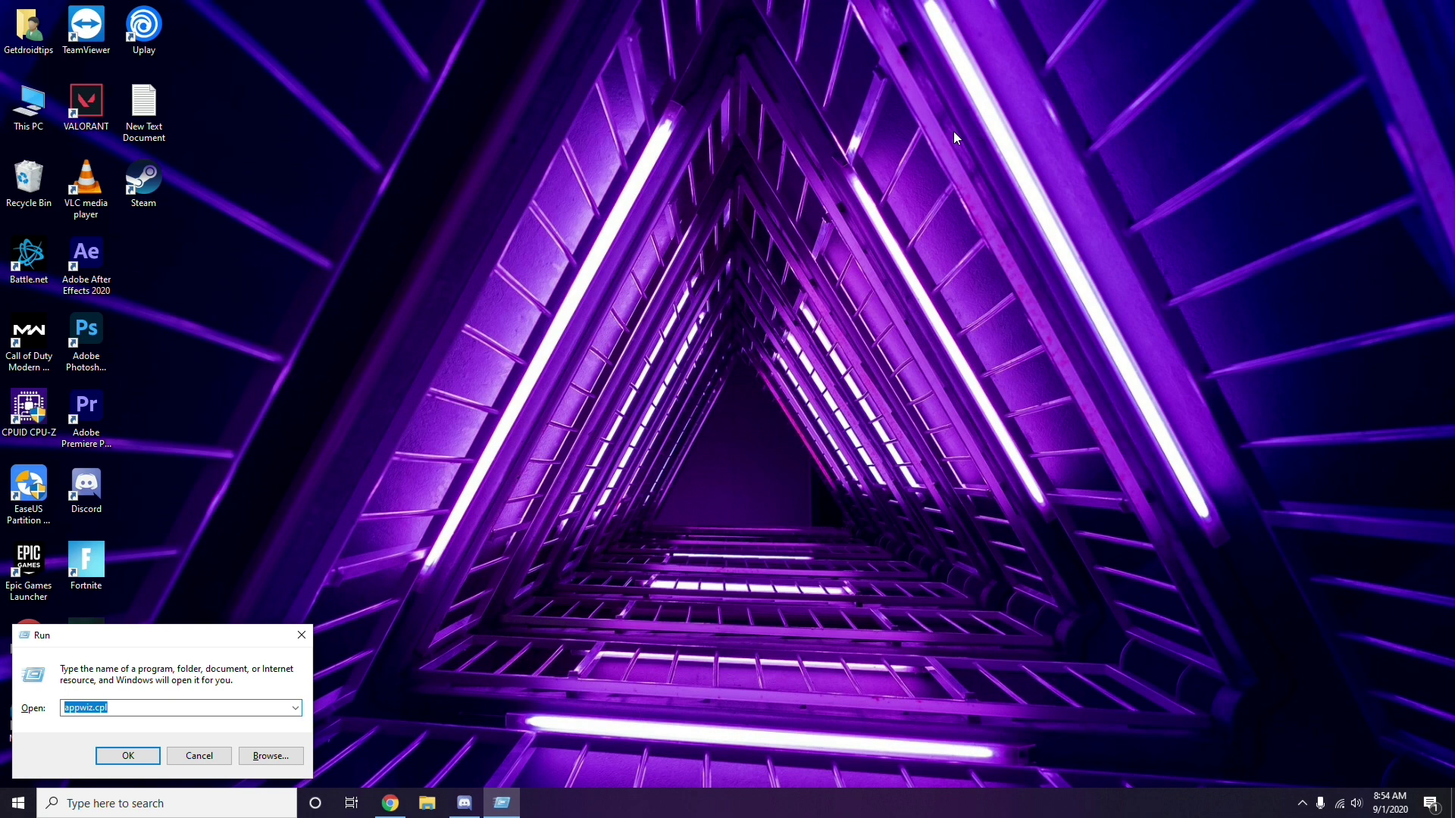
pyautogui.press('BackSpace')
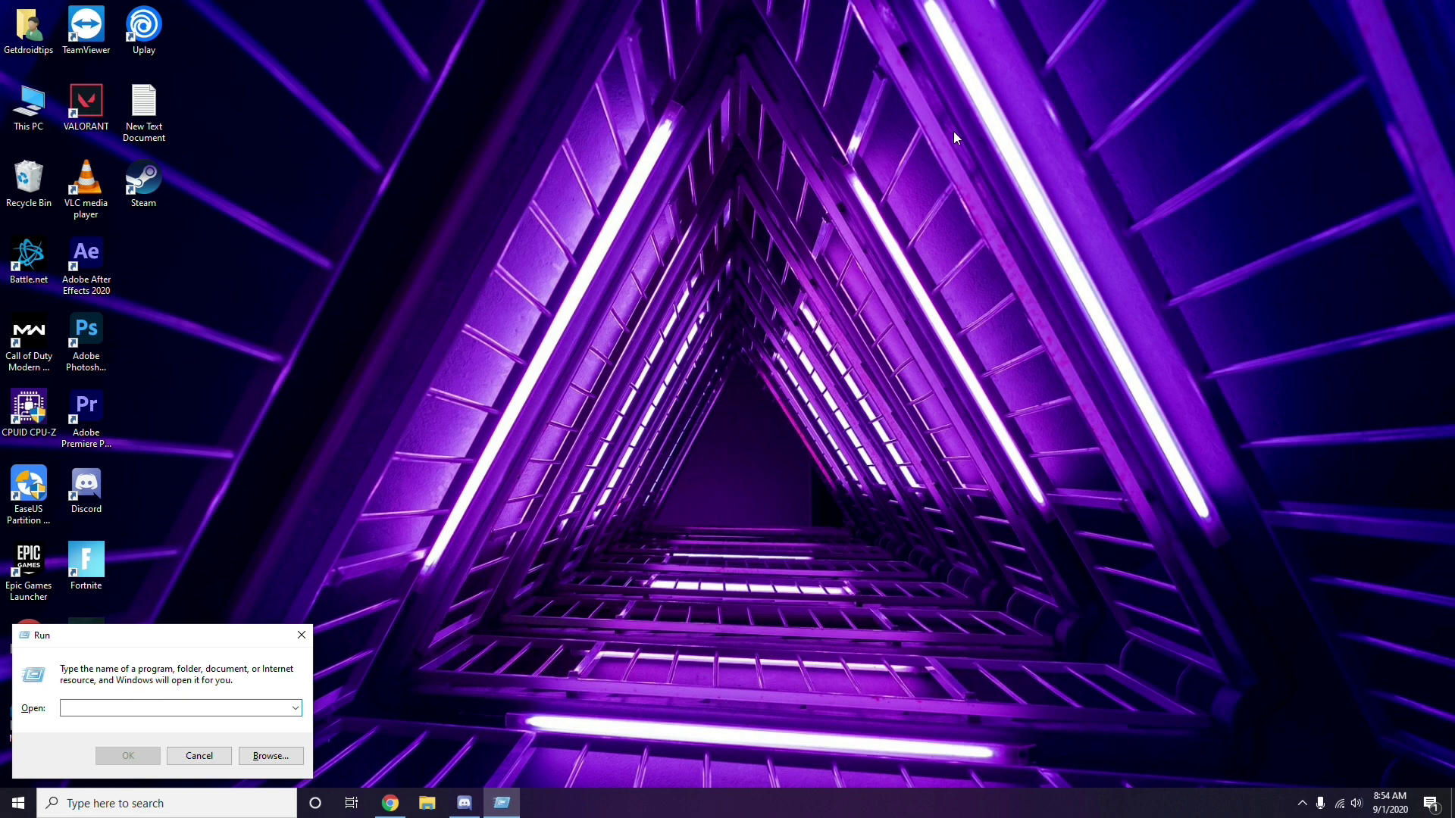
pyautogui.write('5')
pyautogui.press('BackSpace')
pyautogui.write('%')
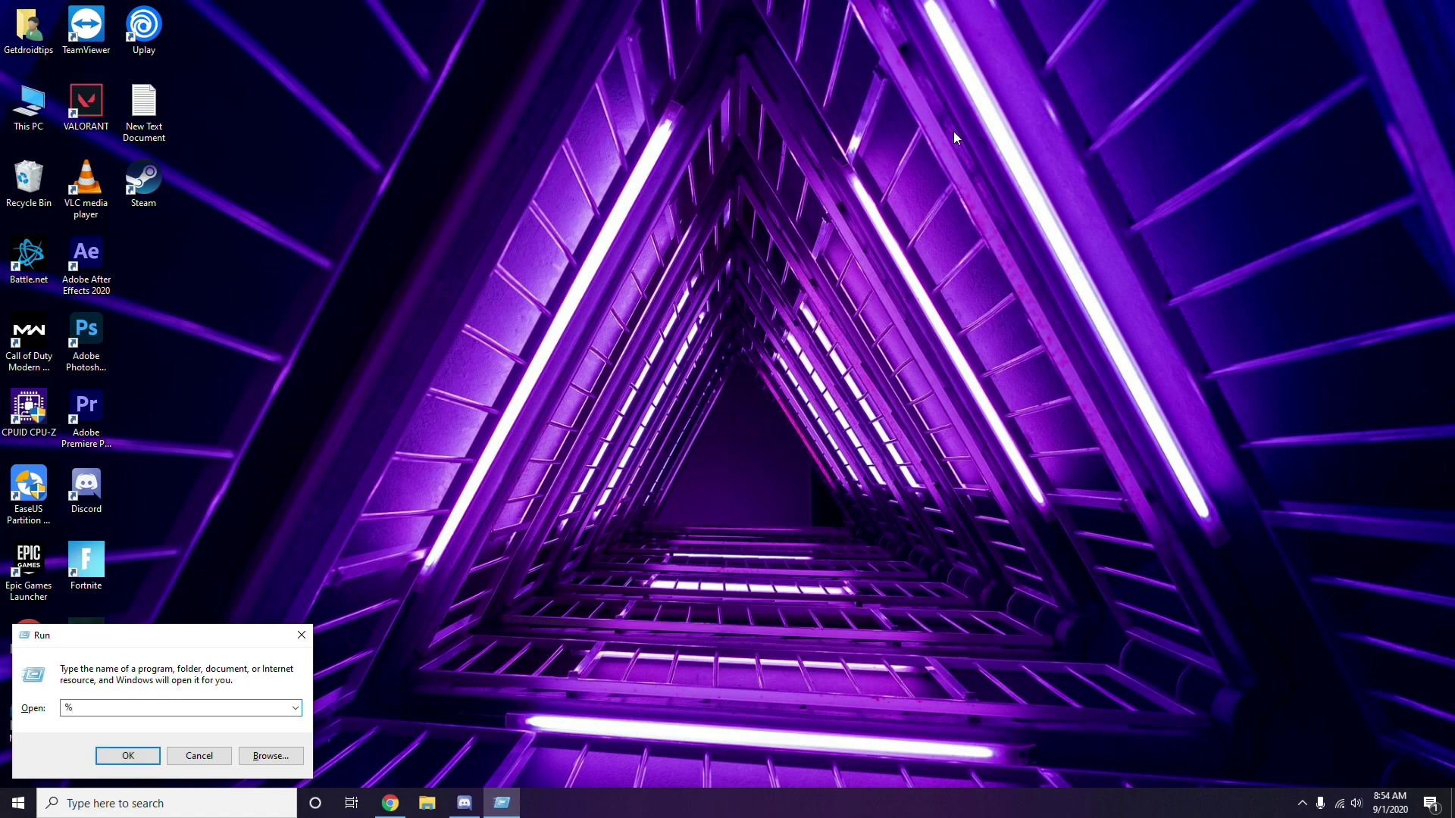
pyautogui.write('temp%')
pyautogui.click(129, 757)
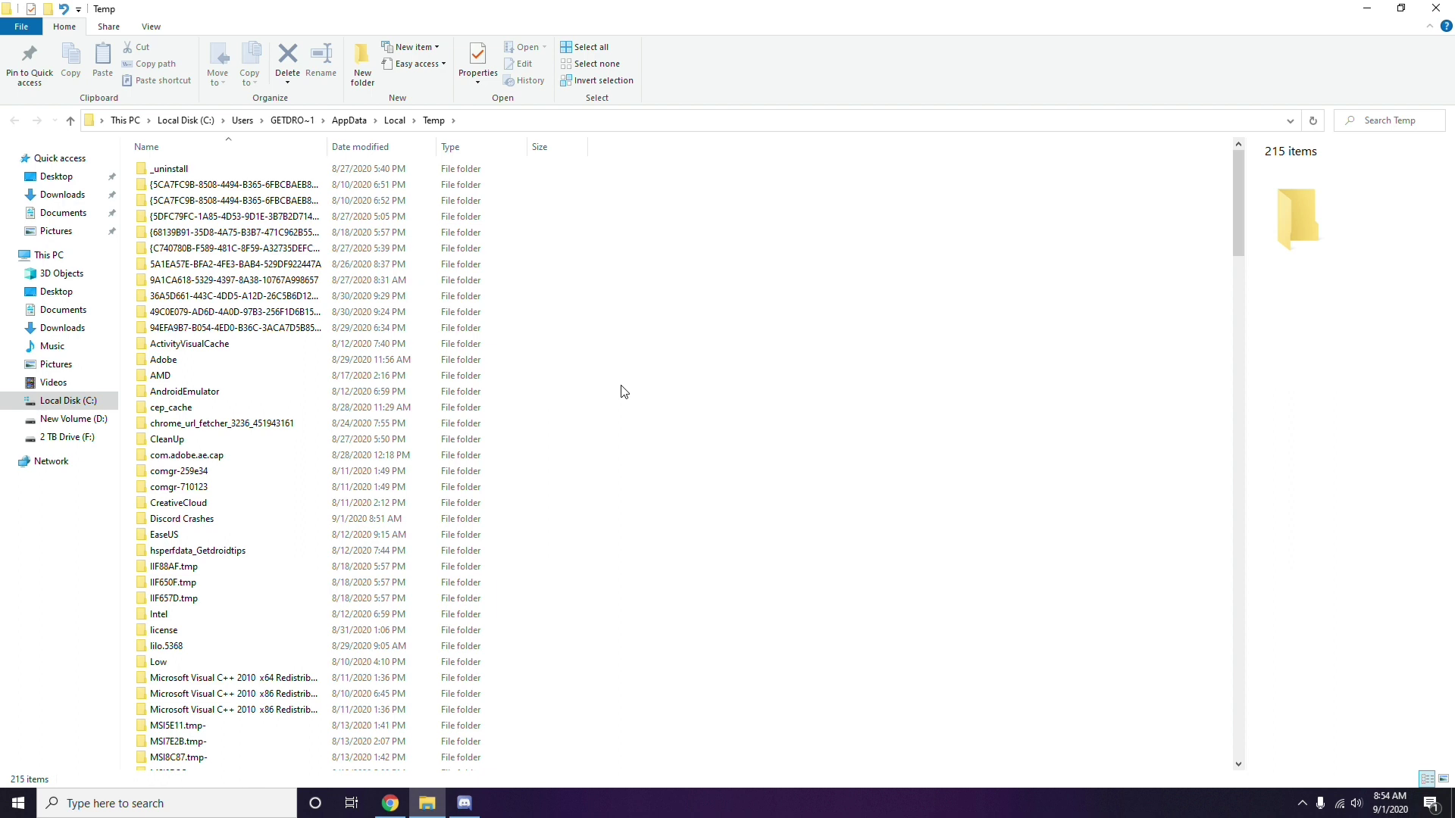
# - Select every item in the Temp folder, clear the selection, then close the folder and refresh the desktop
pyautogui.hotkey('ctrl', 'a')
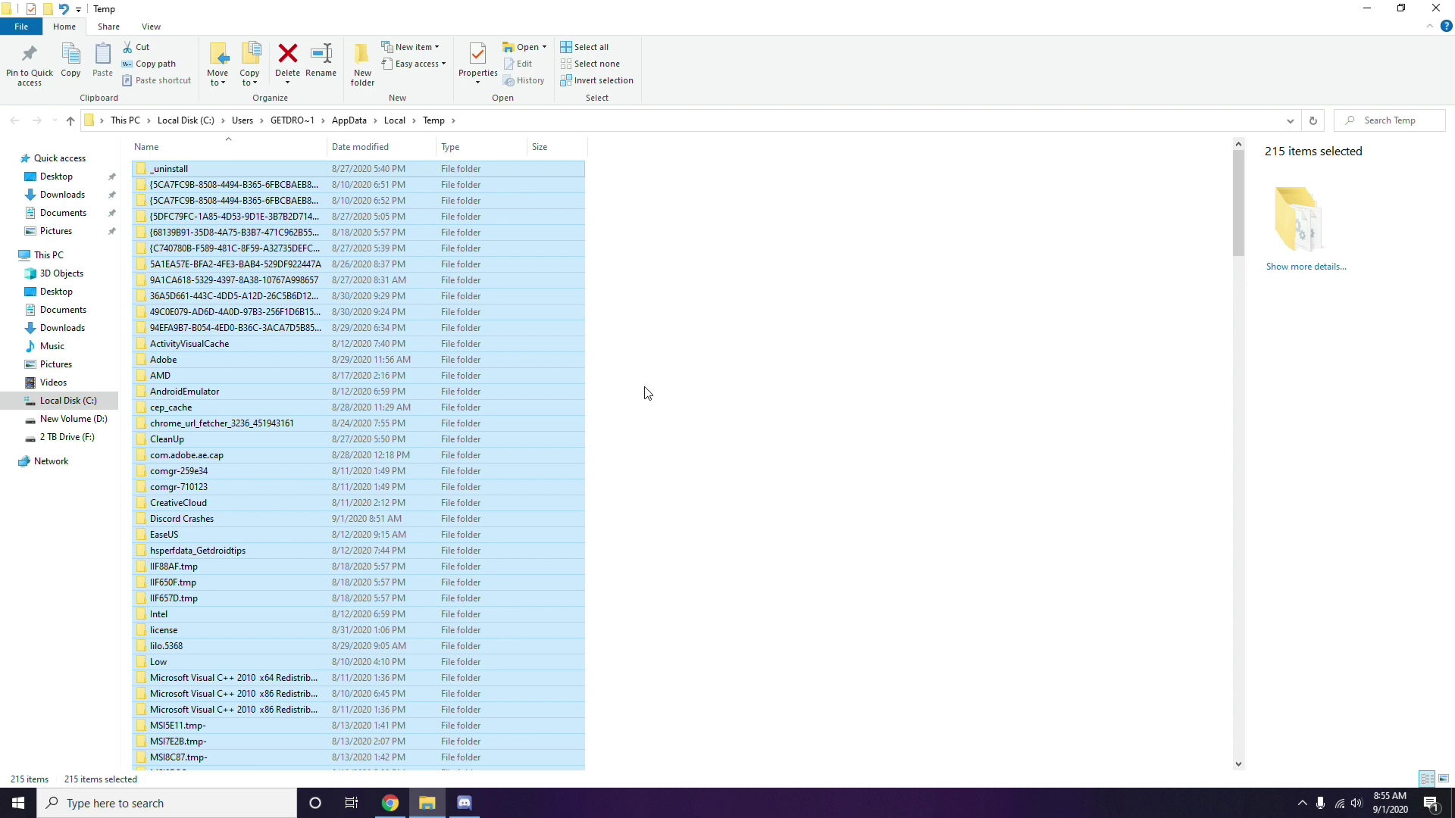
pyautogui.click(698, 386)
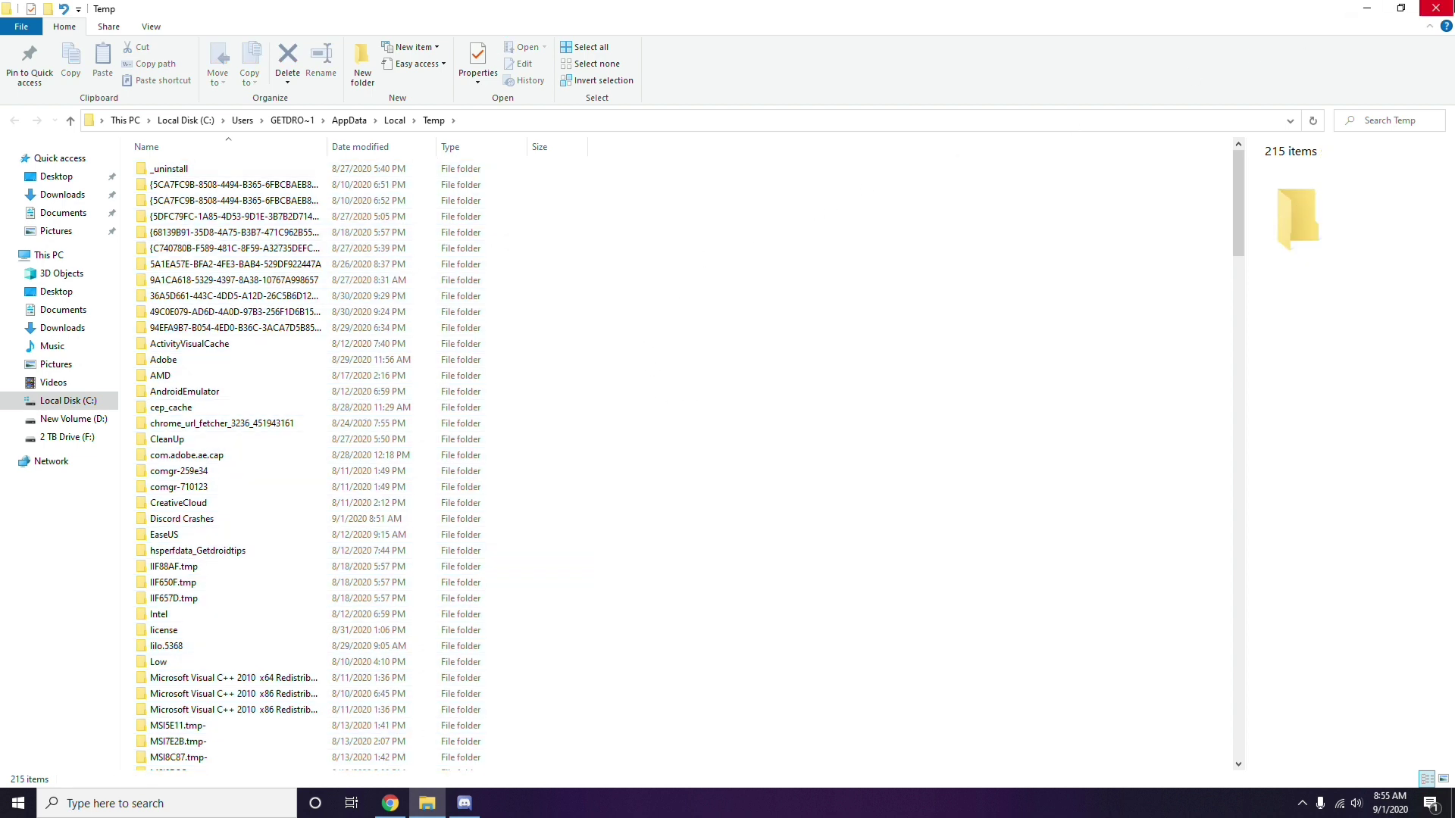
pyautogui.click(1442, 9)
pyautogui.rightClick(558, 221)
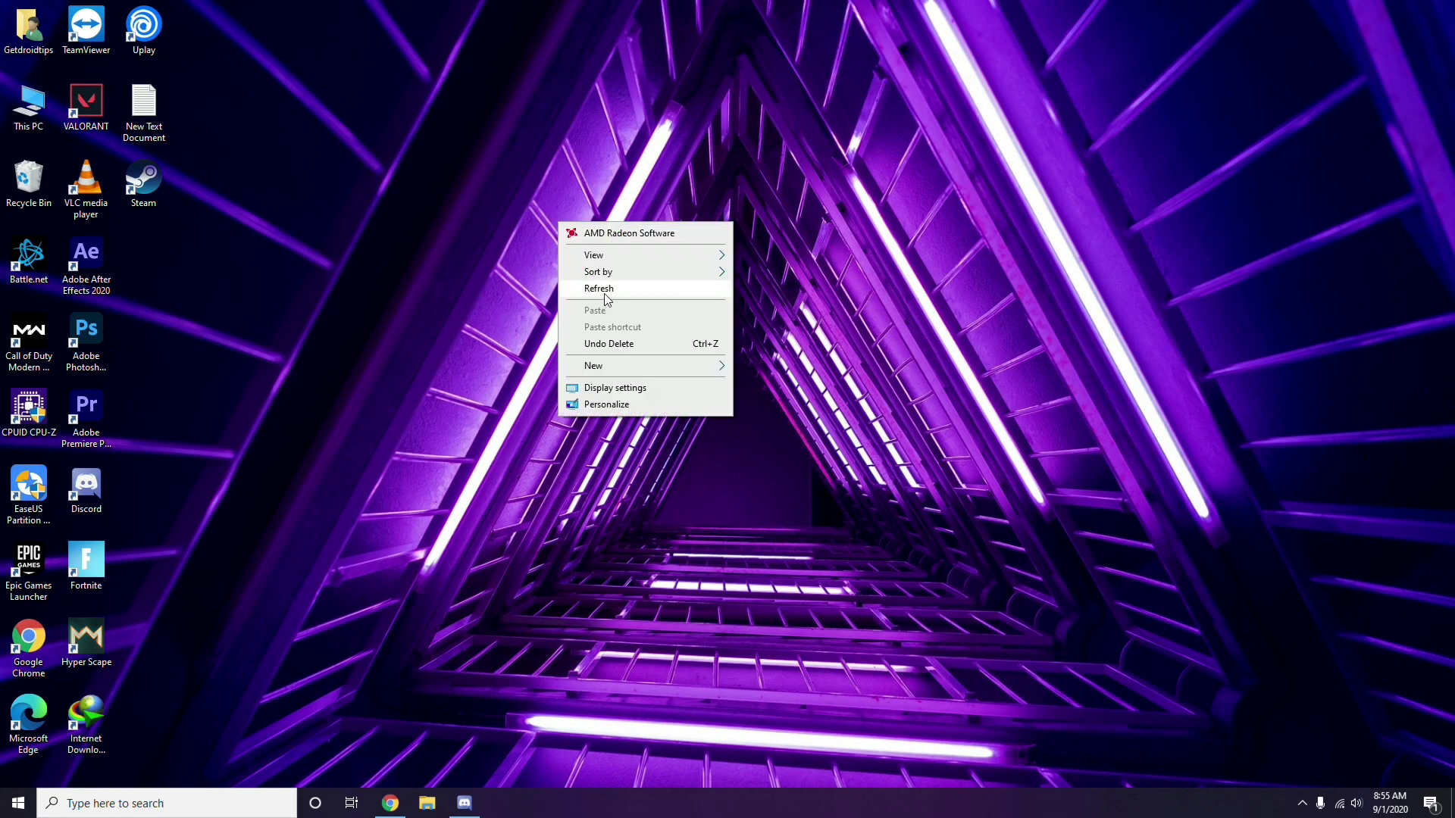
pyautogui.click(603, 293)
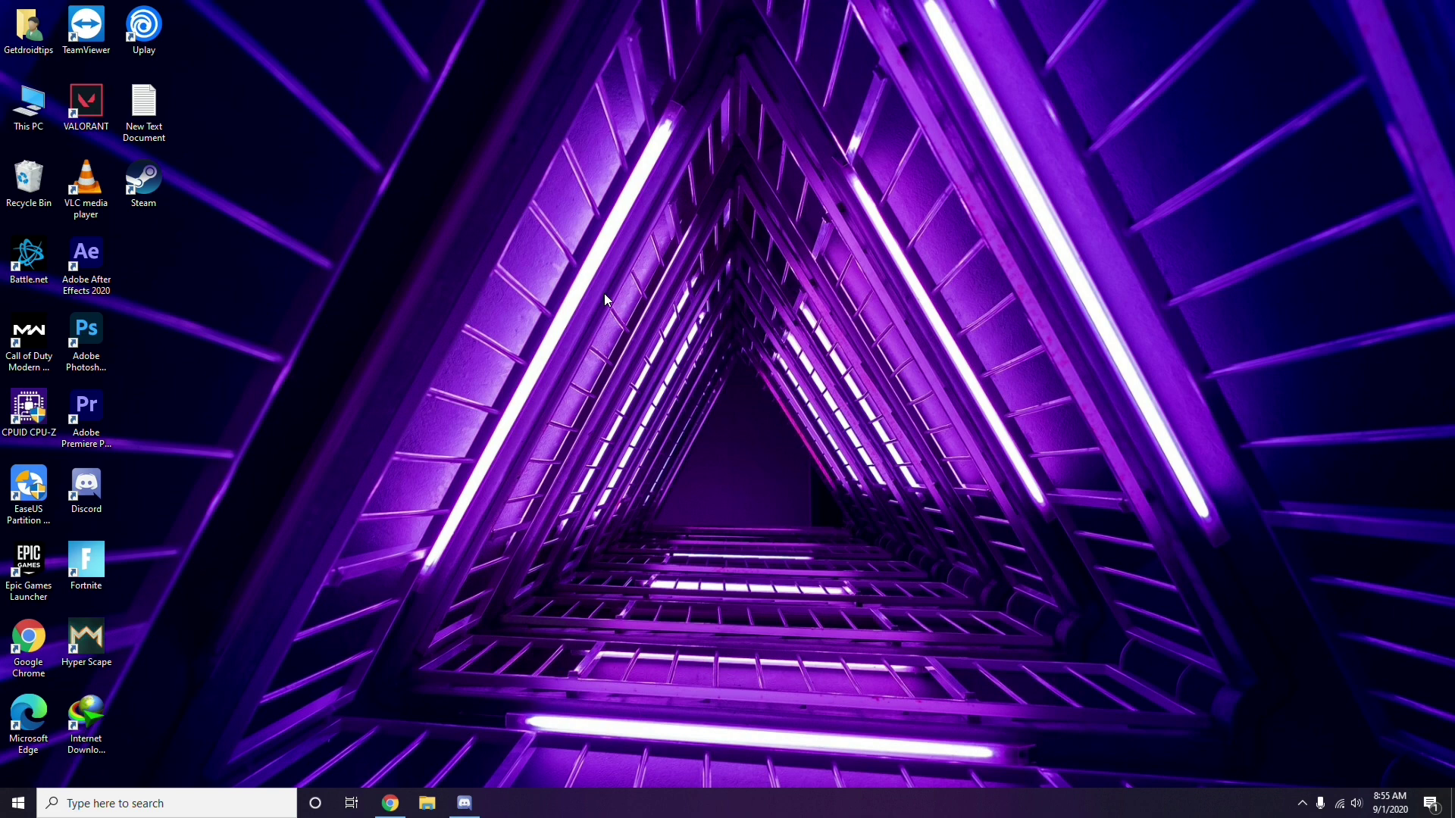
# - Open AMD Radeon Software, review the driver version and available update, and close it
pyautogui.click(1302, 804)
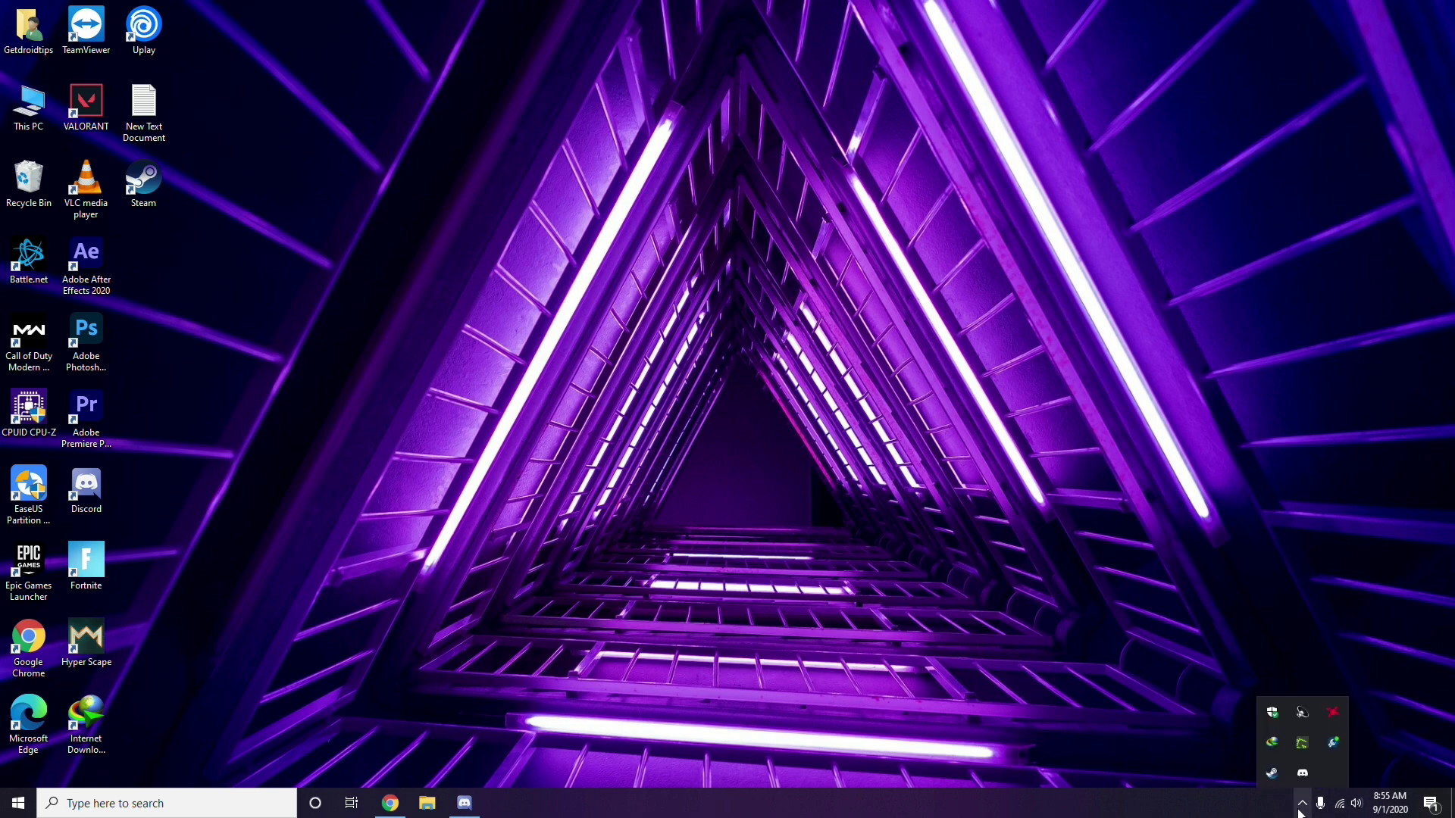
pyautogui.click(1331, 711)
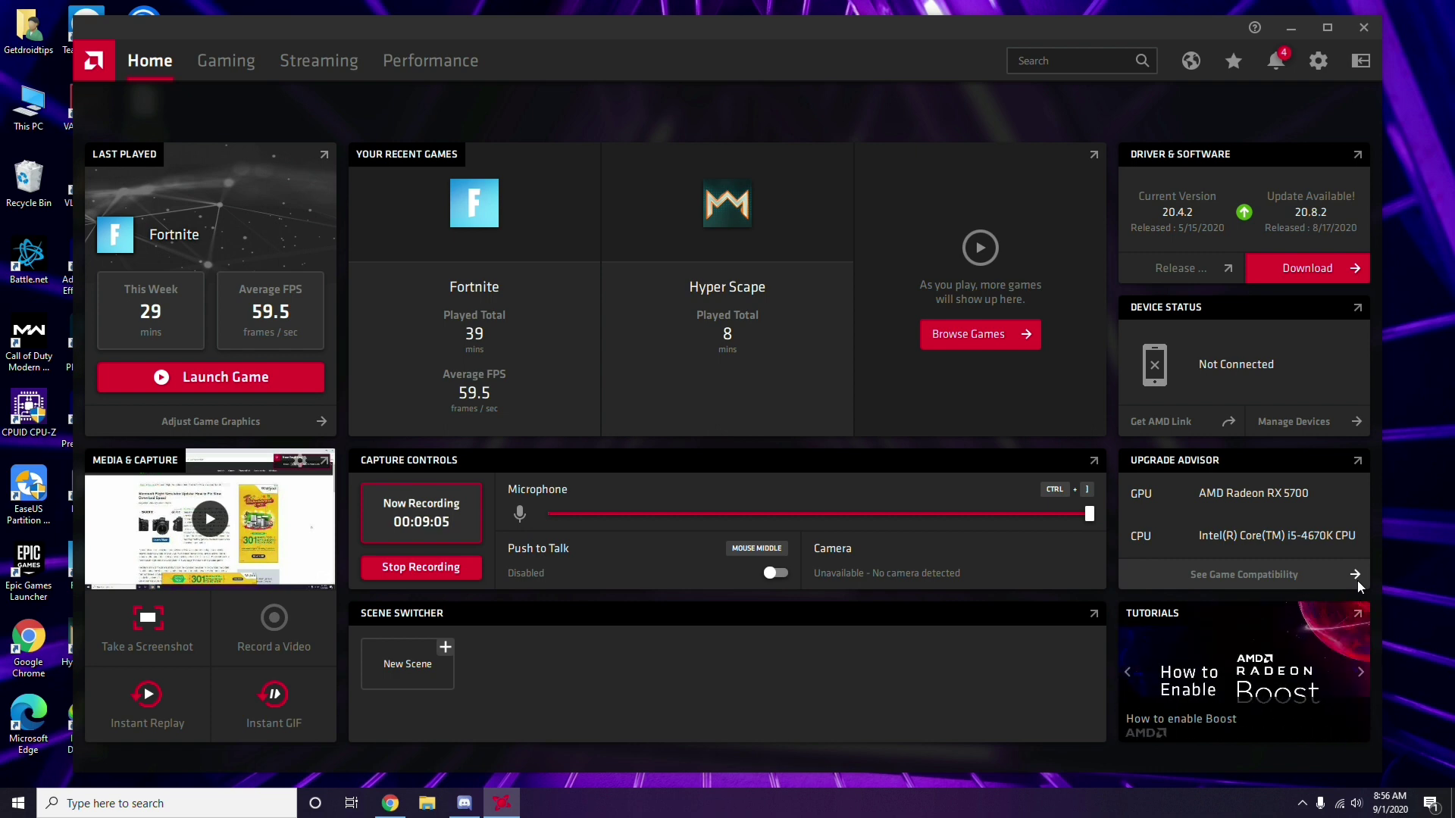
pyautogui.click(1368, 30)
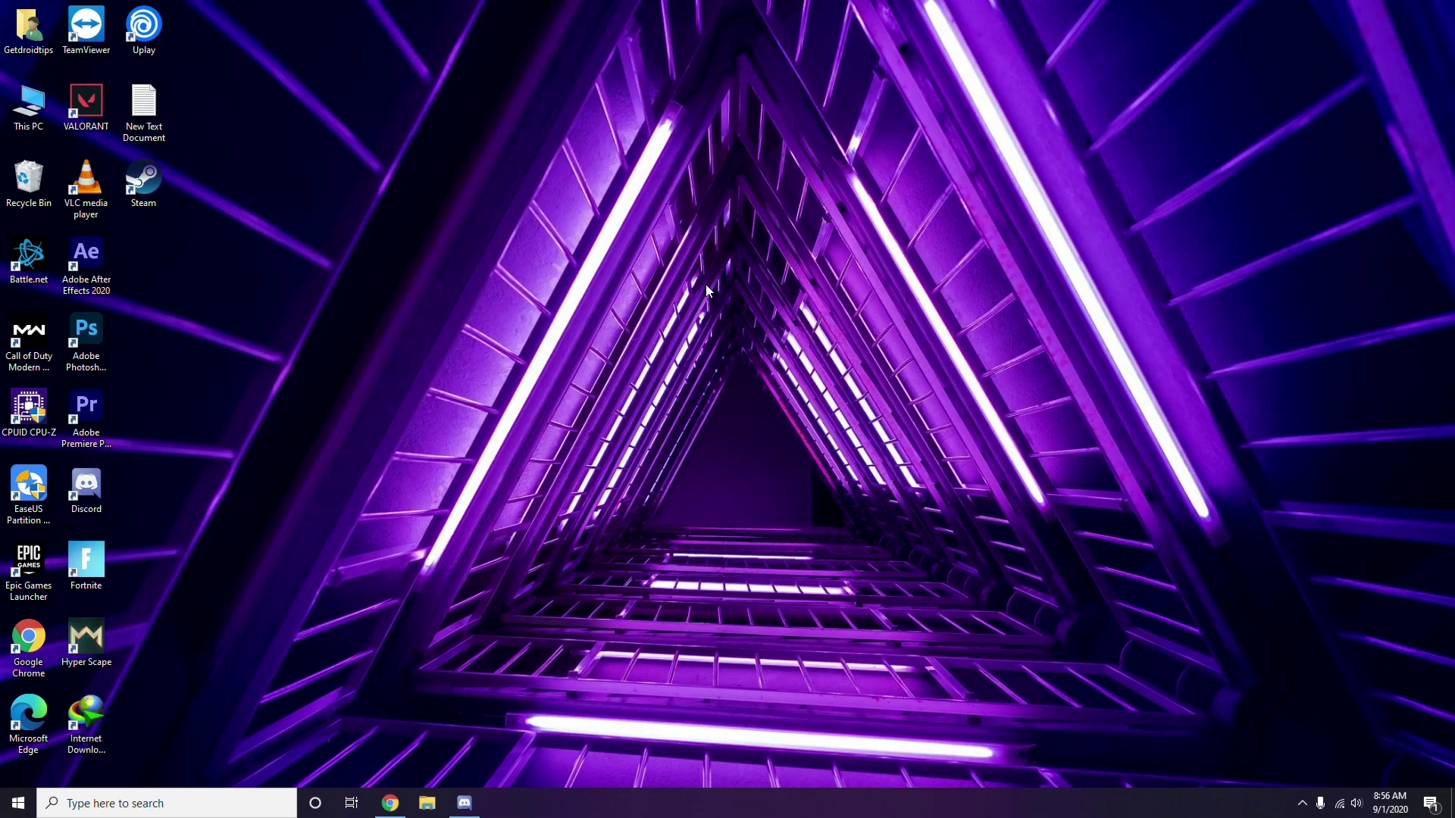
pyautogui.click(18, 804)
pyautogui.click(655, 563)
pyautogui.rightClick(400, 348)
pyautogui.click(444, 415)
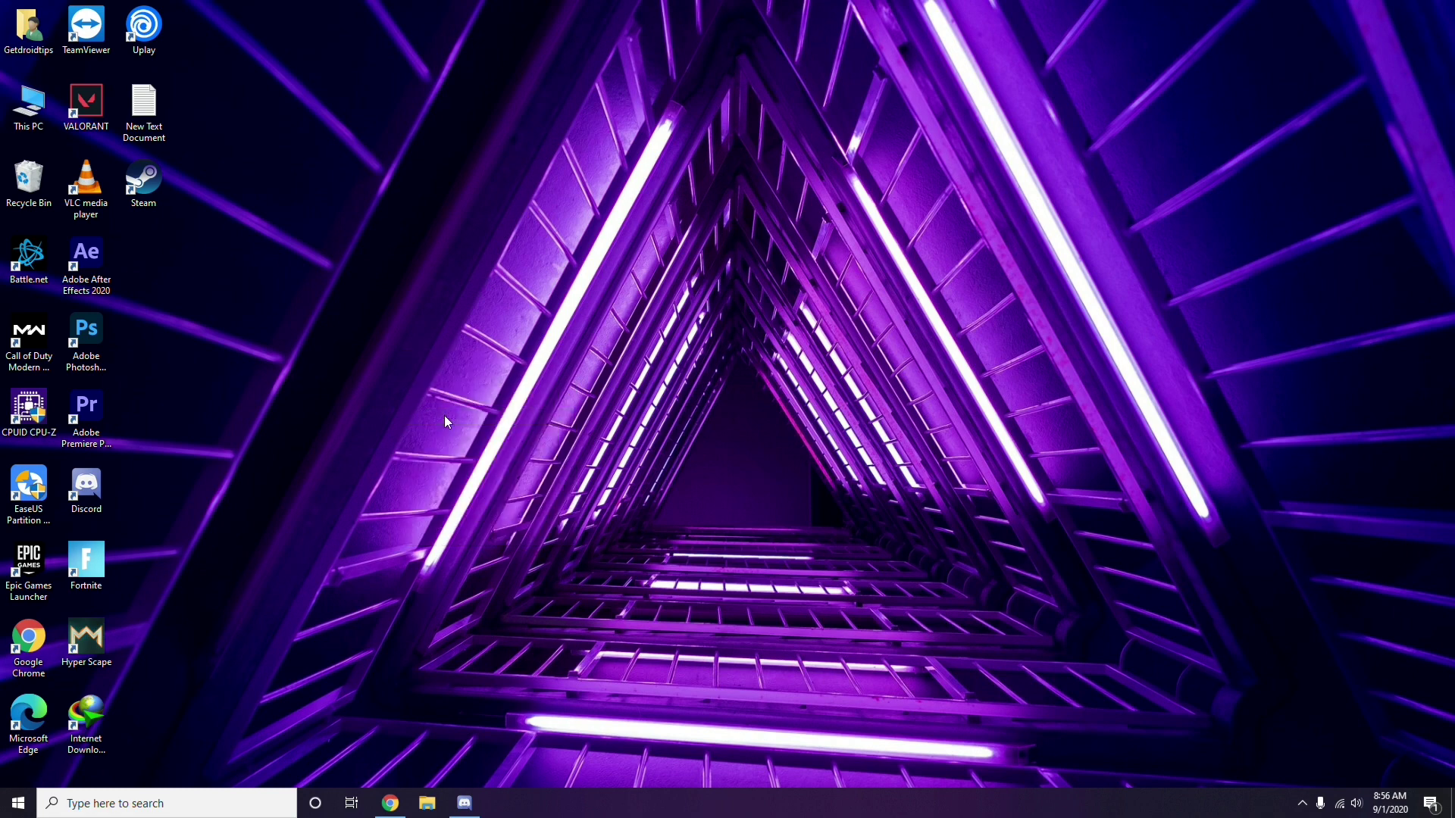